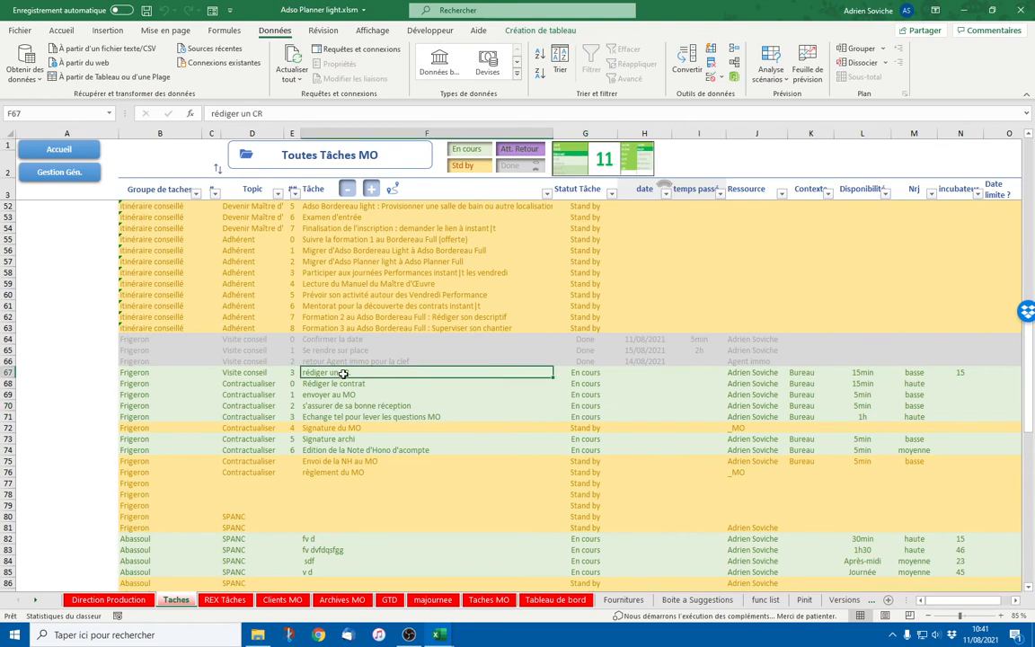
# Review the client's Visite conseil and Contractualiser tasks in the full task list.
pyautogui.click(340, 384)
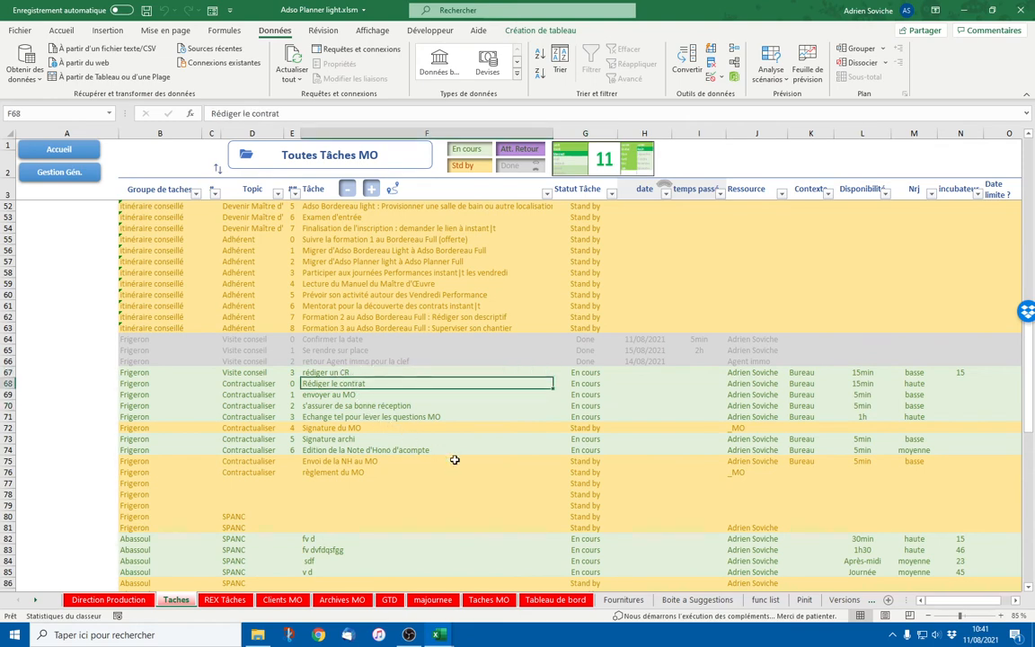
pyautogui.scroll(-2, 360, 440)
pyautogui.scroll(1, 459, 399)
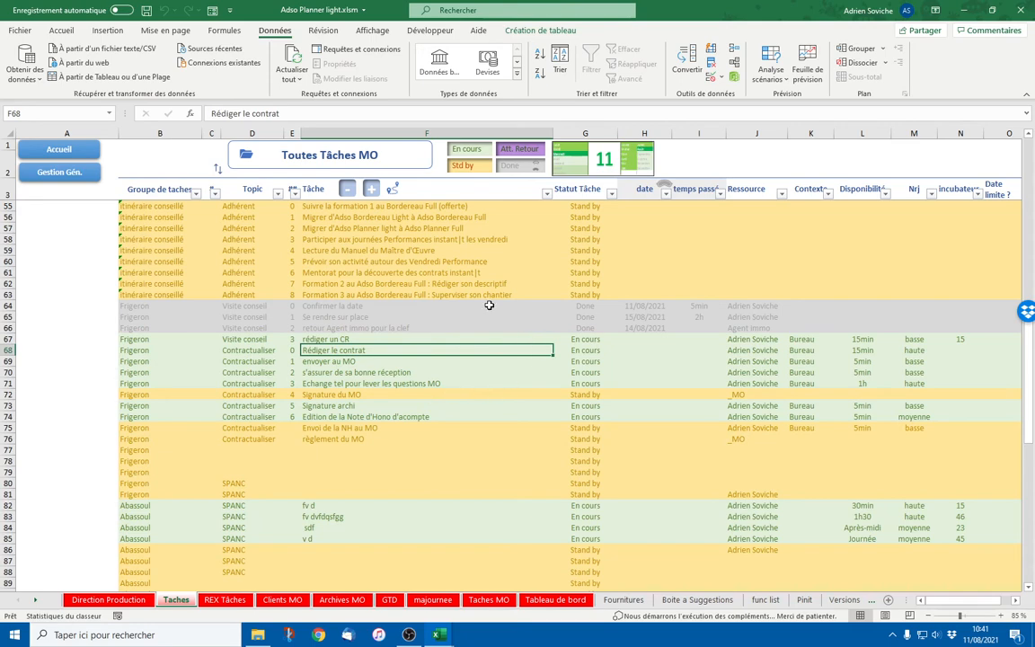
# View the workbook's change history on the Versions sheet.
pyautogui.moveTo(160, 228); pyautogui.dragTo(822, 611)
pyautogui.click(845, 599)
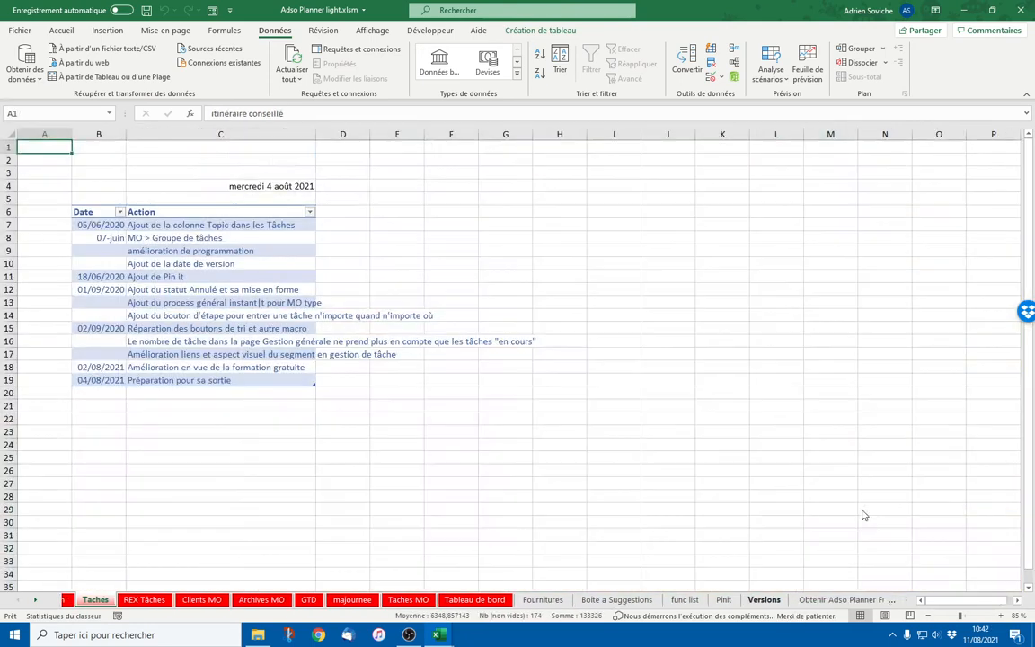
pyautogui.click(851, 485)
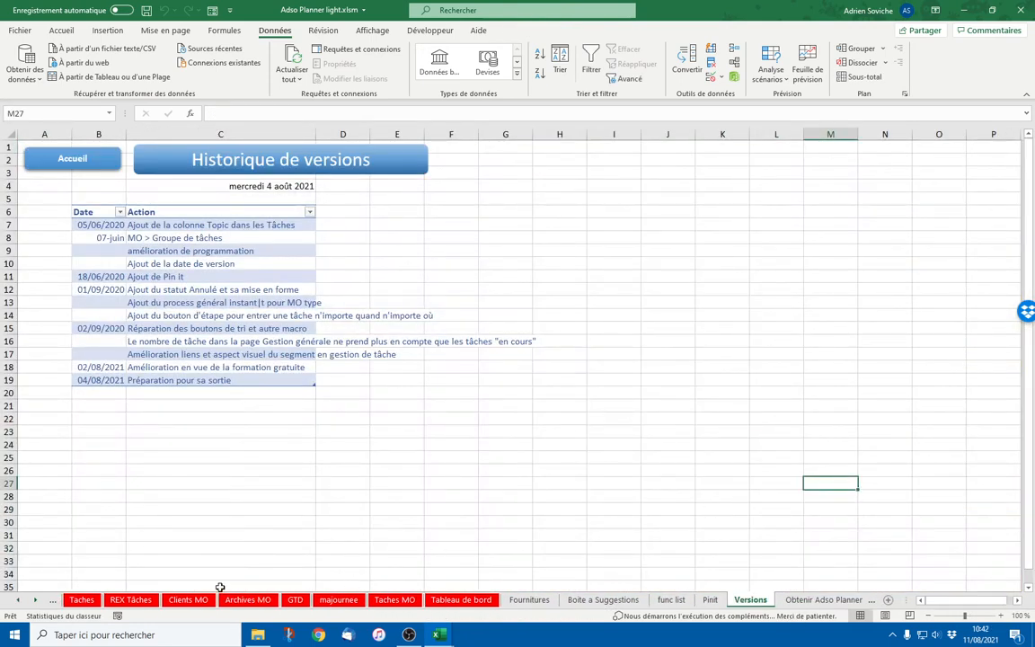
# Return to the Direction Production home sheet and open the Toutes tâches list from it.
pyautogui.hotkey('ctrl', 'pageup')
pyautogui.hotkey('ctrl', 'pageup')
pyautogui.hotkey('ctrl', 'pageup')
pyautogui.hotkey('ctrl', 'pageup')
pyautogui.hotkey('ctrl', 'pageup')
pyautogui.hotkey('ctrl', 'pageup')
pyautogui.hotkey('ctrl', 'pageup')
pyautogui.hotkey('ctrl', 'pageup')
pyautogui.hotkey('ctrl', 'pageup')
pyautogui.hotkey('ctrl', 'pageup')
pyautogui.hotkey('ctrl', 'pageup')
pyautogui.hotkey('ctrl', 'pageup')
pyautogui.hotkey('ctrl', 'pageup')
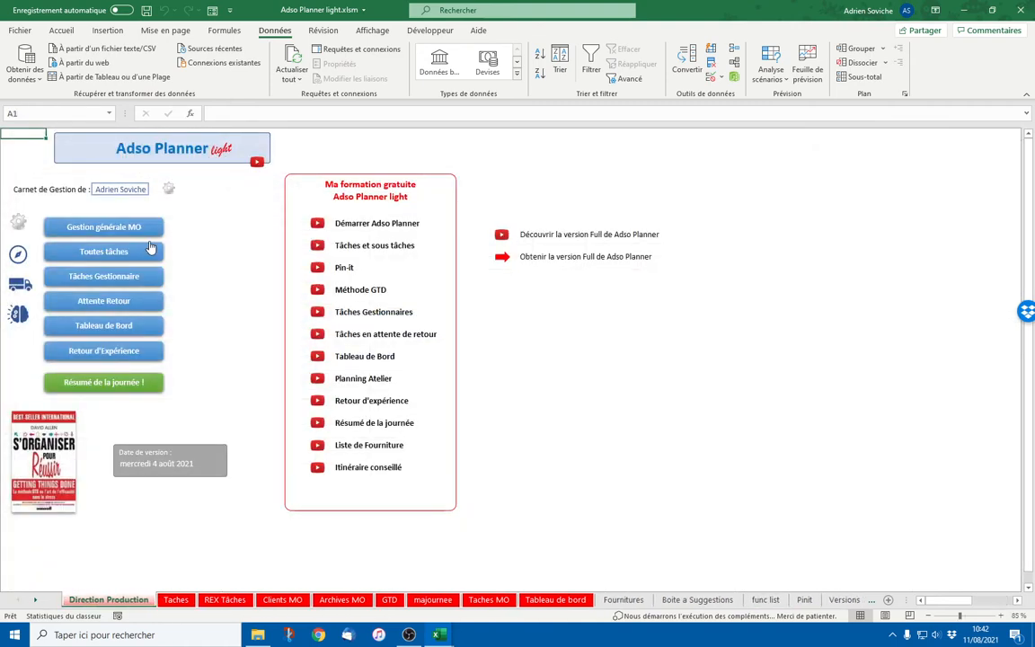
pyautogui.click(151, 249)
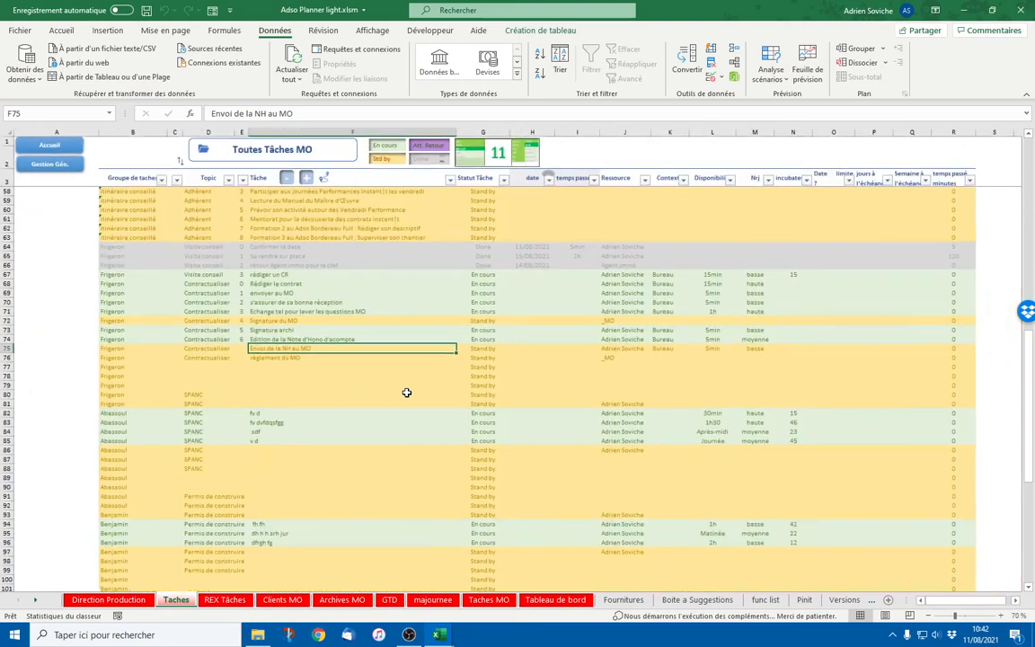
# Examine the statuses of the client's tasks from "rédiger un CR" through "Echange tel pour lever les questions MO".
pyautogui.scroll(2, 407, 393)
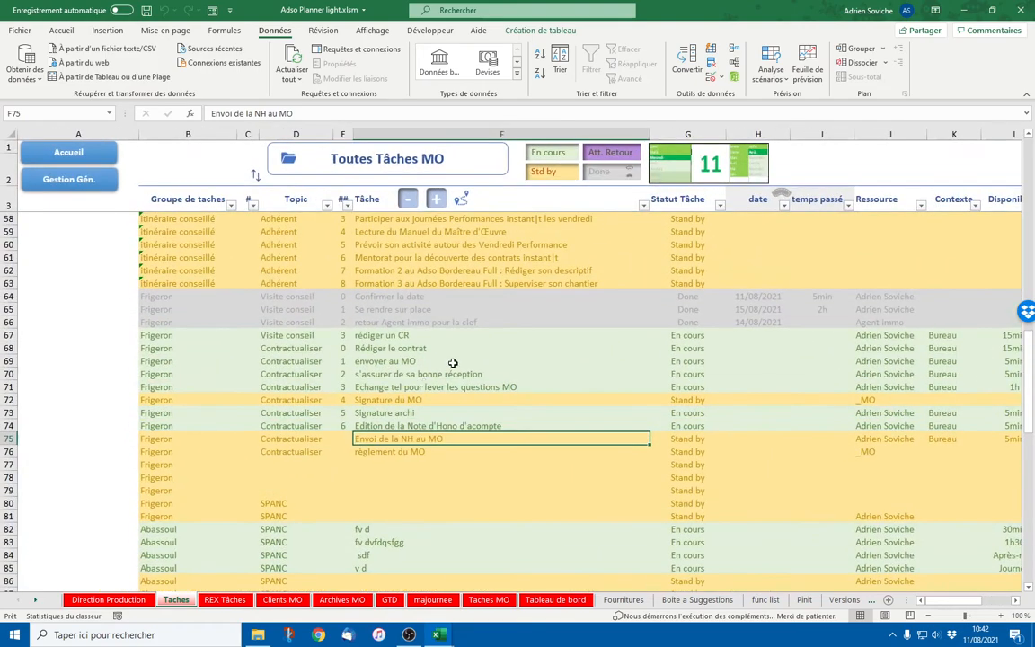
pyautogui.scroll(3, 453, 362)
pyautogui.scroll(1, 452, 362)
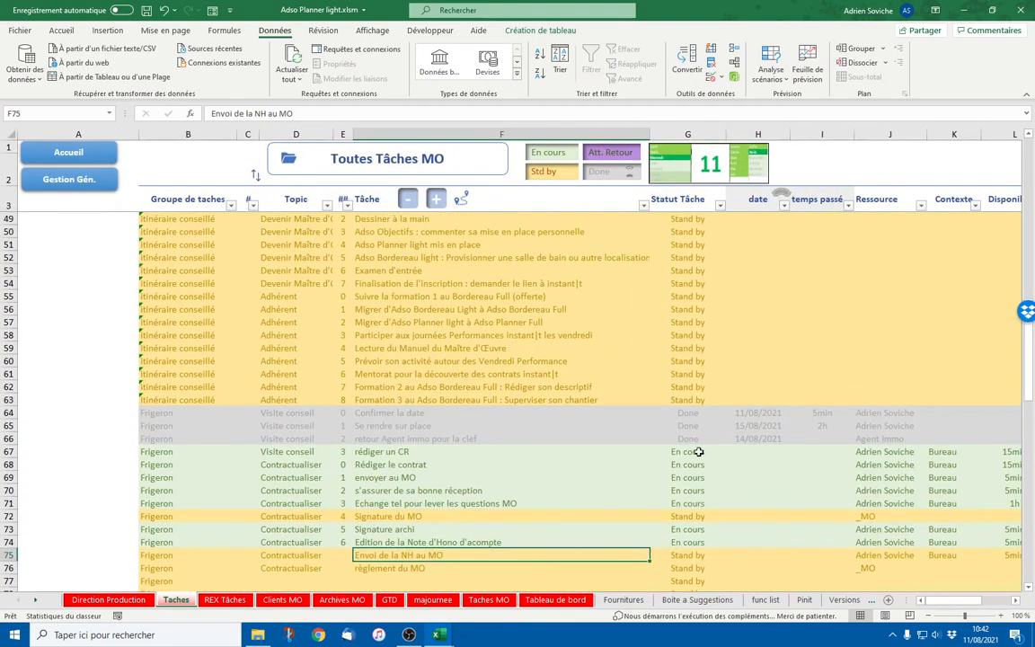
pyautogui.moveTo(699, 452); pyautogui.dragTo(690, 520)
pyautogui.click(713, 504)
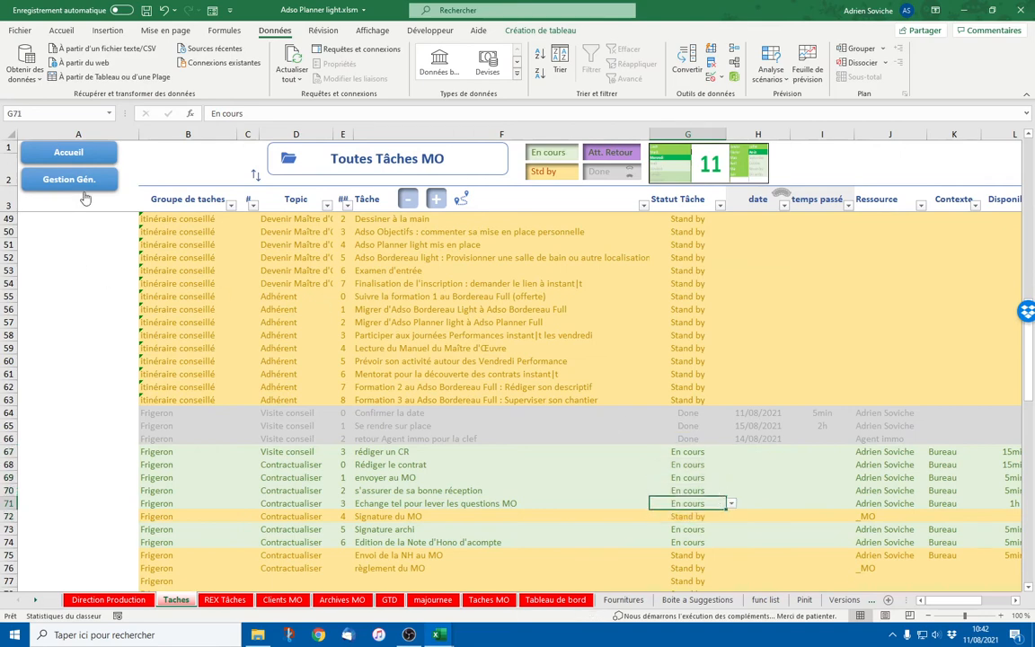
# Open the Tâches Gestionnaire view from the home sheet and check its task status filter and the client's listed tasks.
pyautogui.click(63, 153)
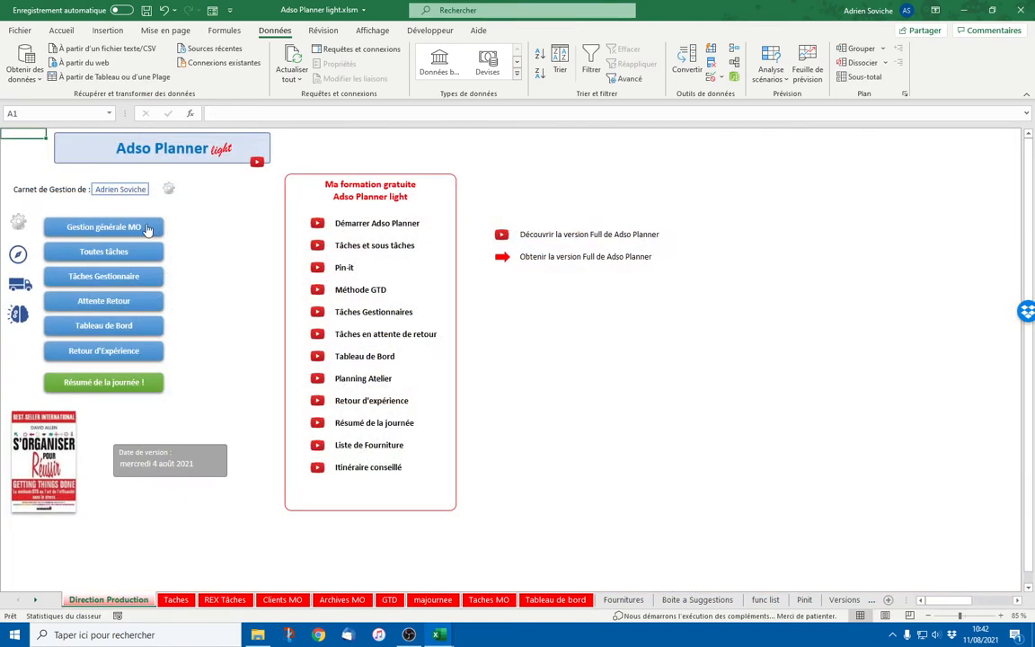
pyautogui.click(110, 276)
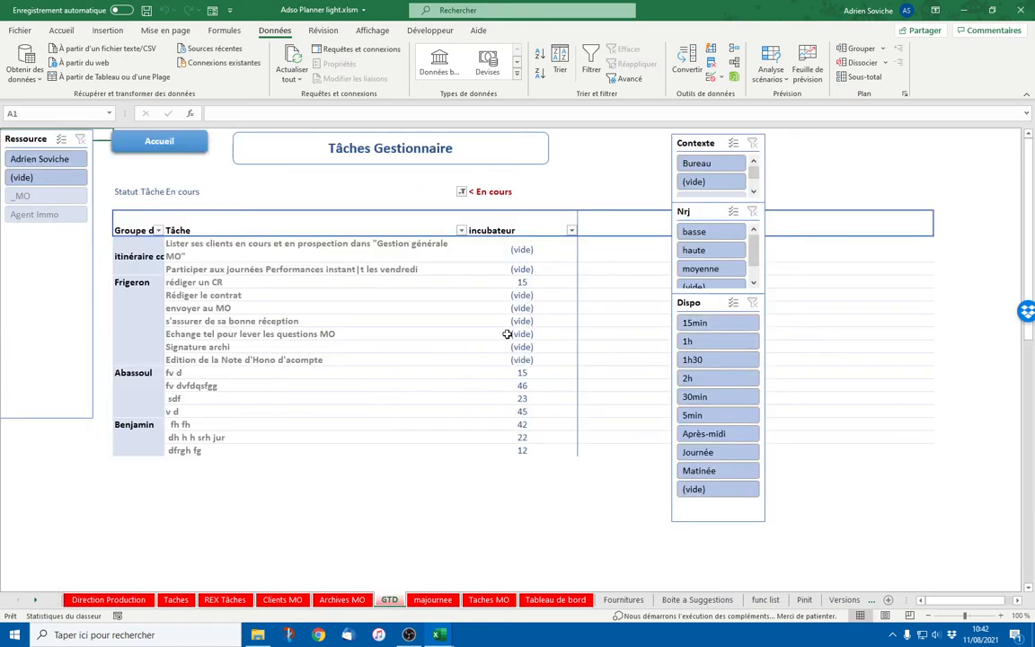
pyautogui.click(461, 192)
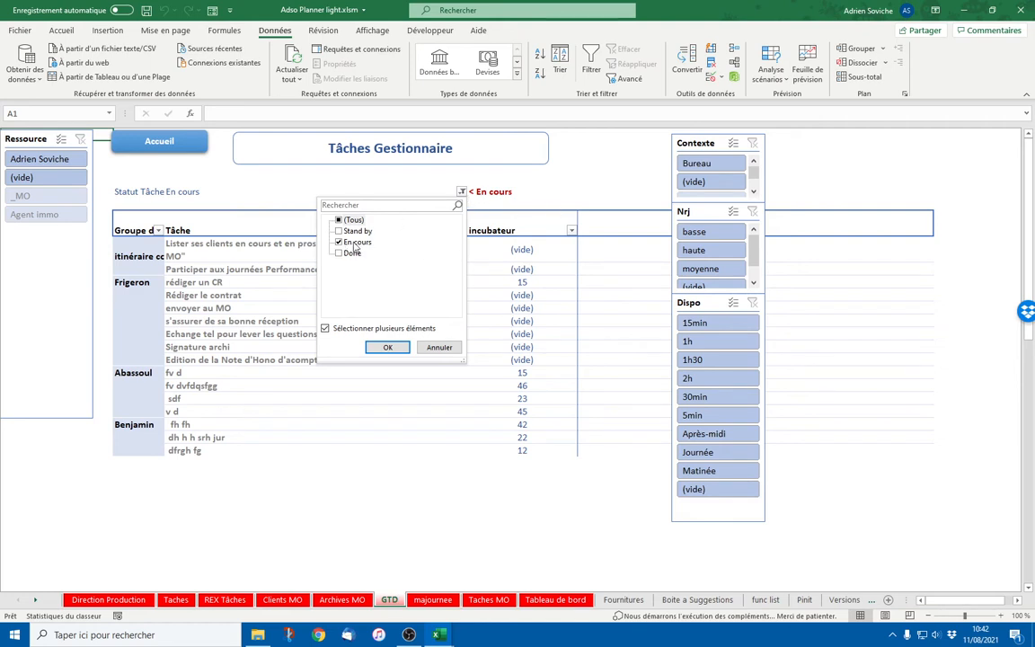
pyautogui.click(397, 483)
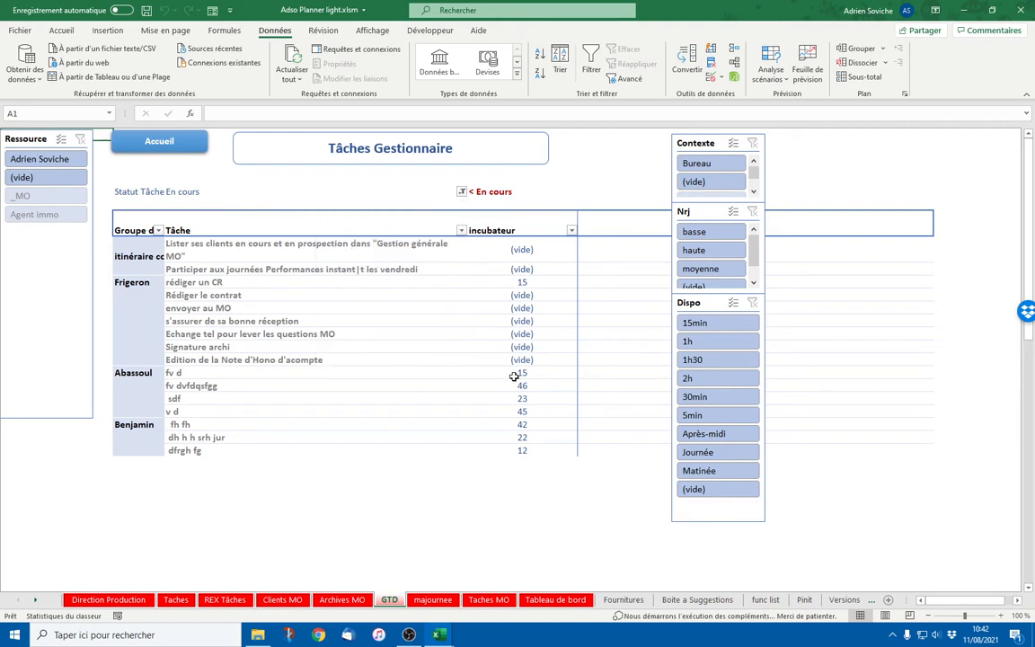
pyautogui.click(220, 281)
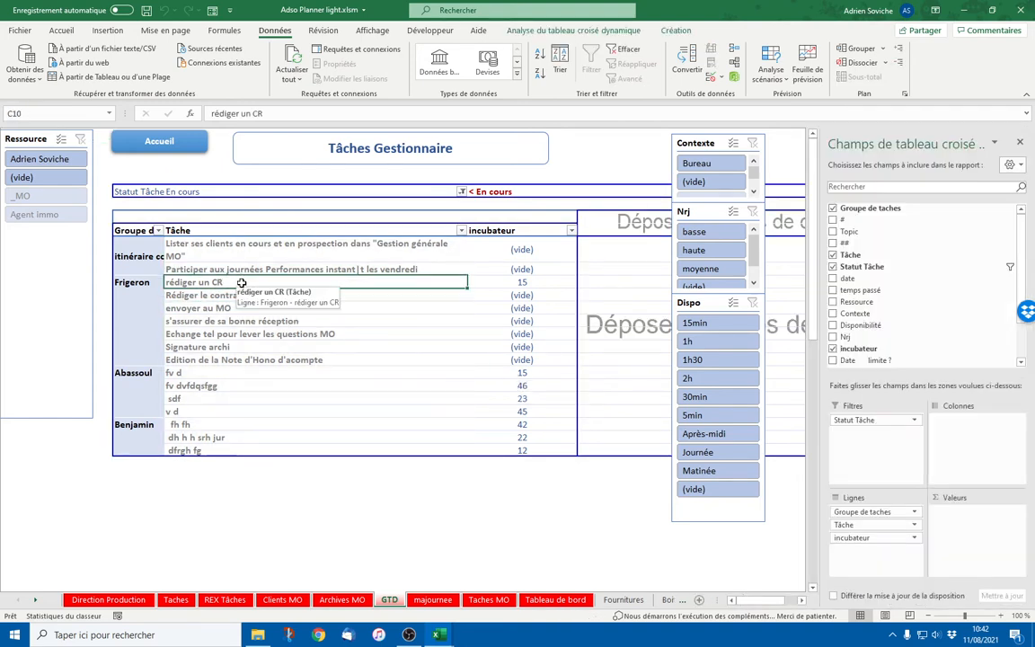
pyautogui.moveTo(219, 284); pyautogui.dragTo(241, 361)
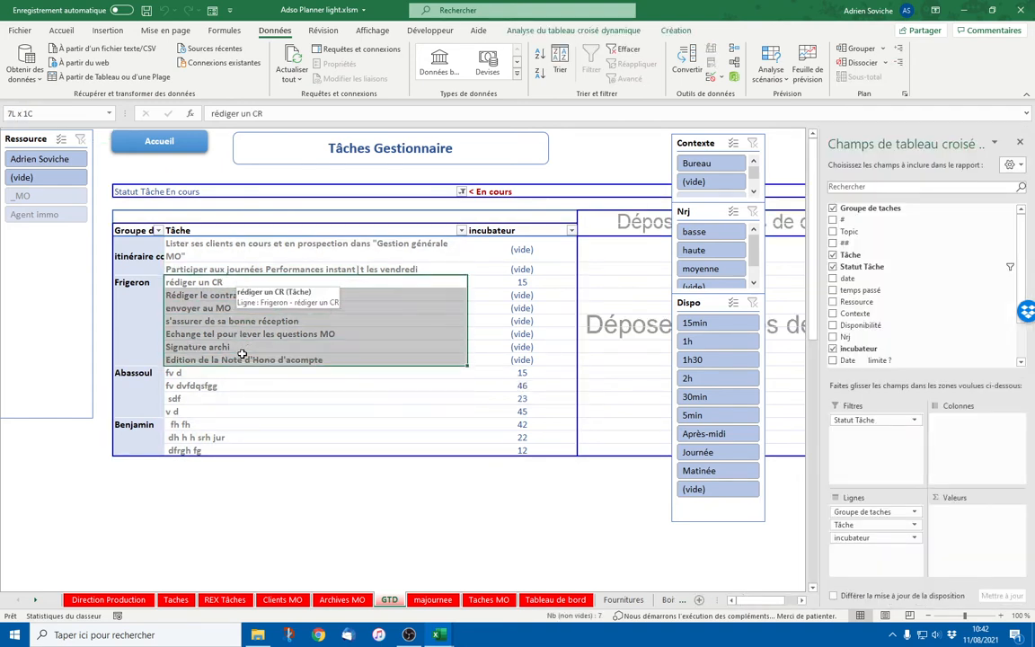
# Go back to the Toutes tâches list and examine the "rédiger un CR" task and its status.
pyautogui.click(177, 147)
pyautogui.click(128, 239)
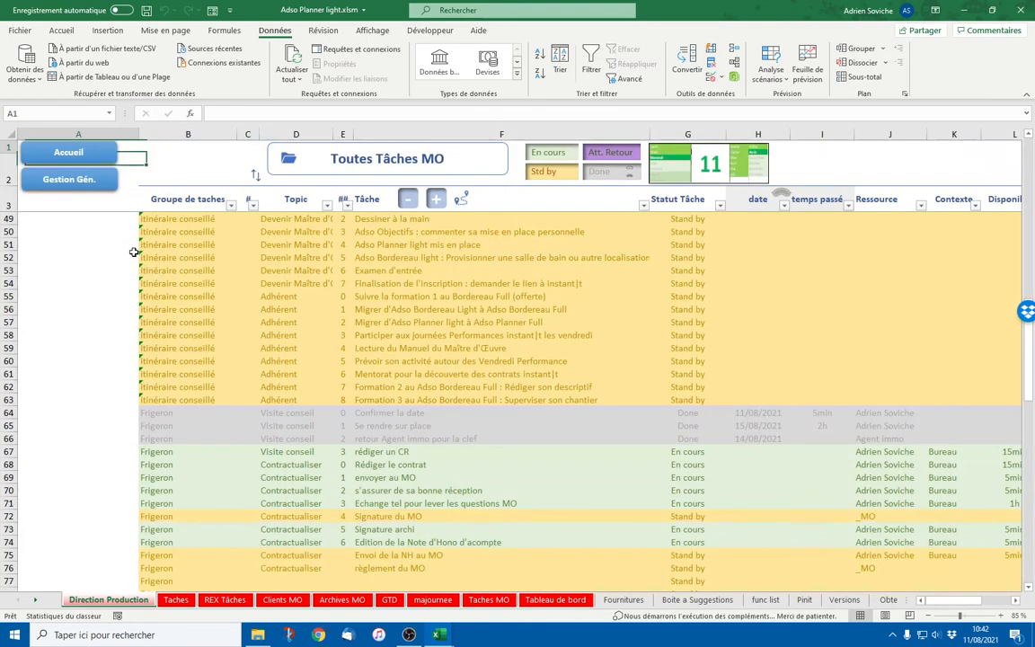
pyautogui.click(695, 451)
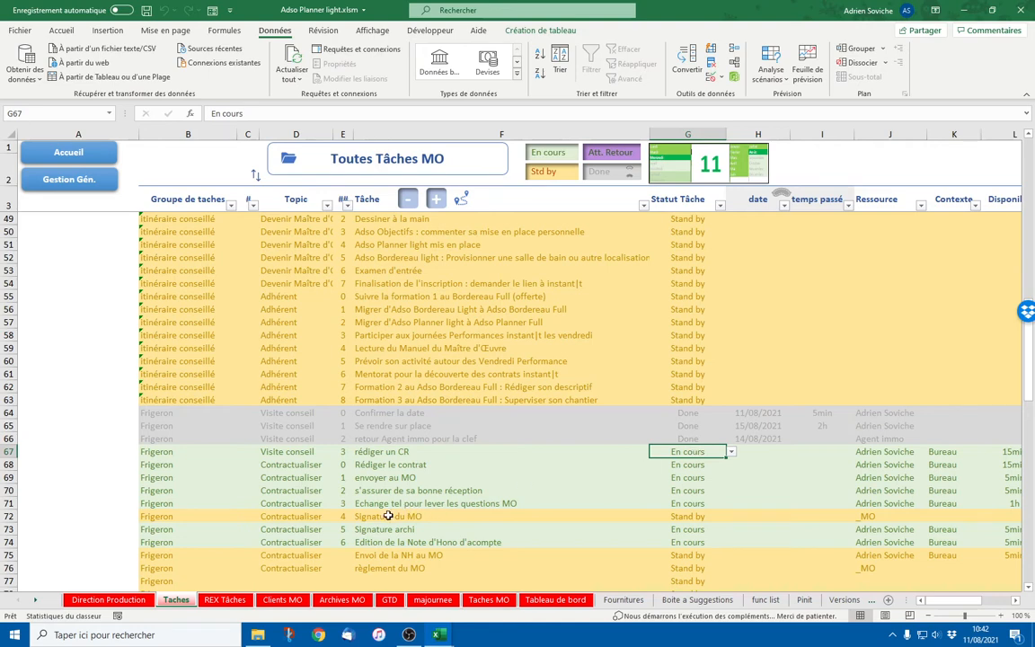
pyautogui.click(371, 452)
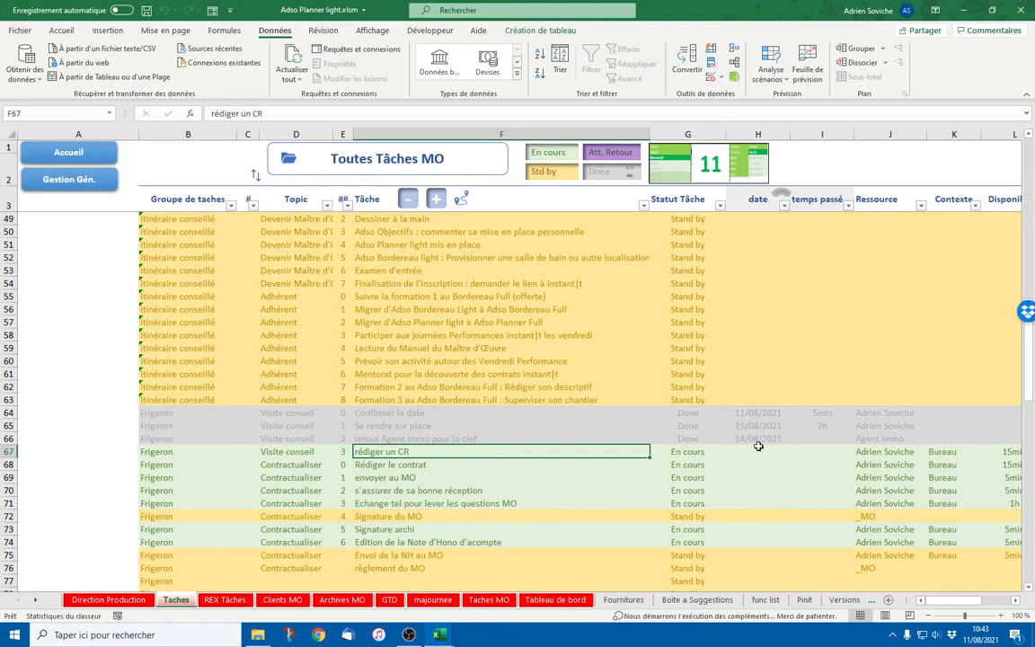
# Reopen the Tâches Gestionnaire view, filter it by 15min availability, switch the filter to 5min and review the listed tasks.
pyautogui.click(63, 149)
pyautogui.click(106, 277)
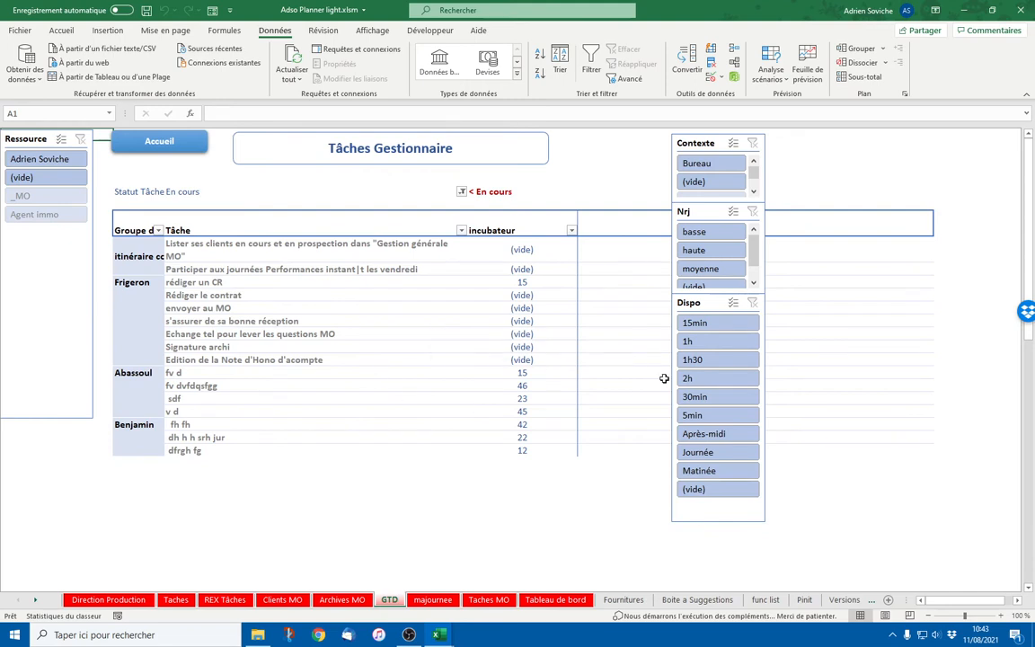
pyautogui.click(723, 328)
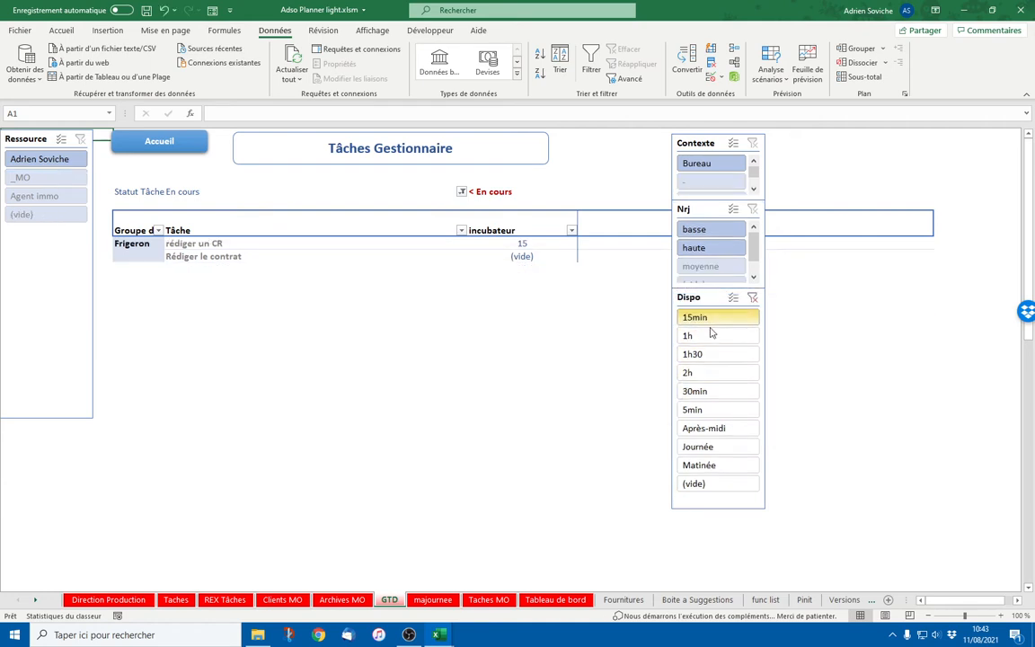
pyautogui.click(705, 412)
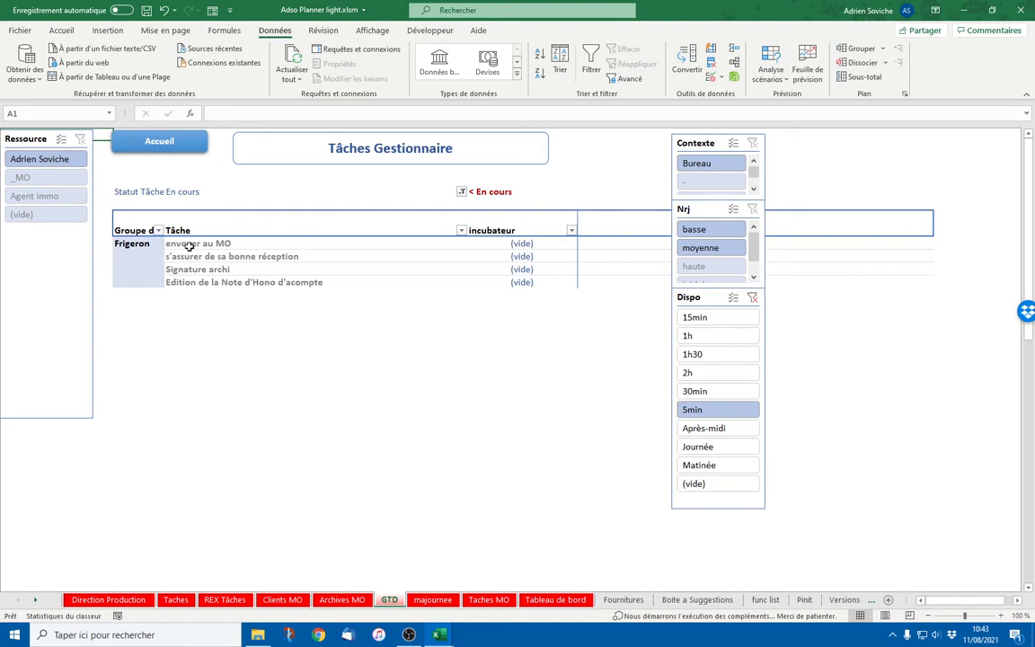
pyautogui.moveTo(212, 243); pyautogui.dragTo(213, 286)
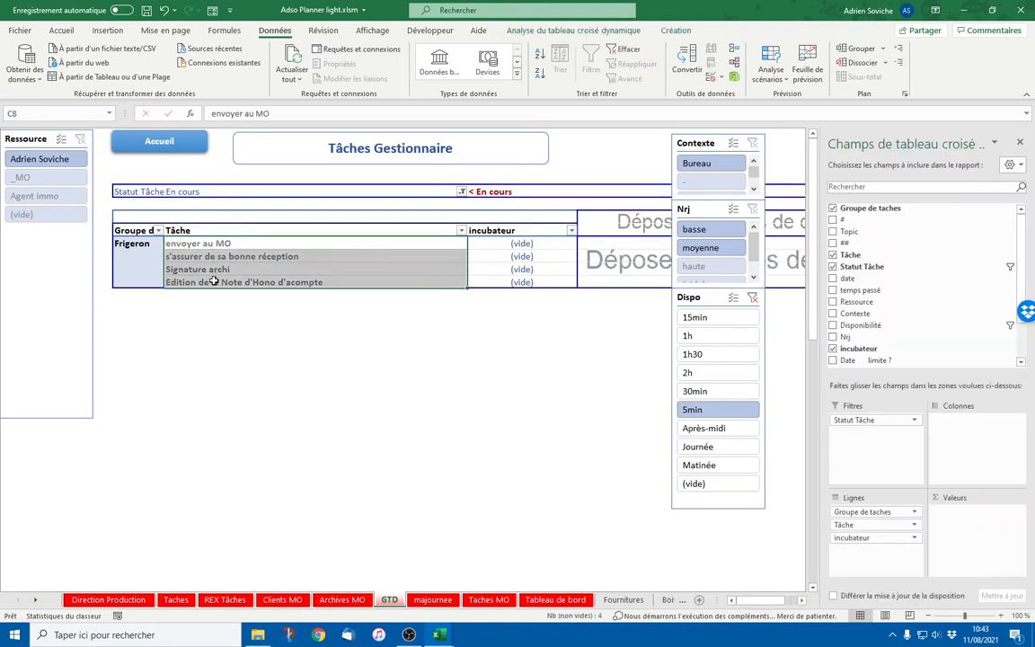
pyautogui.click(306, 358)
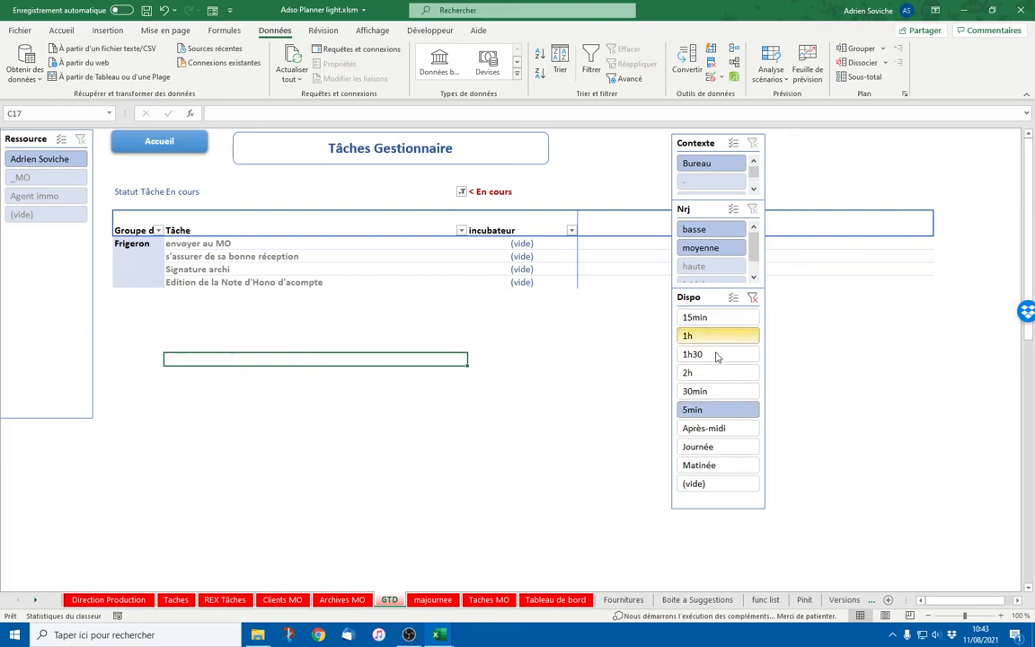
# Try to reset the availability filter and combine 15min and 5min.
pyautogui.click(734, 301)
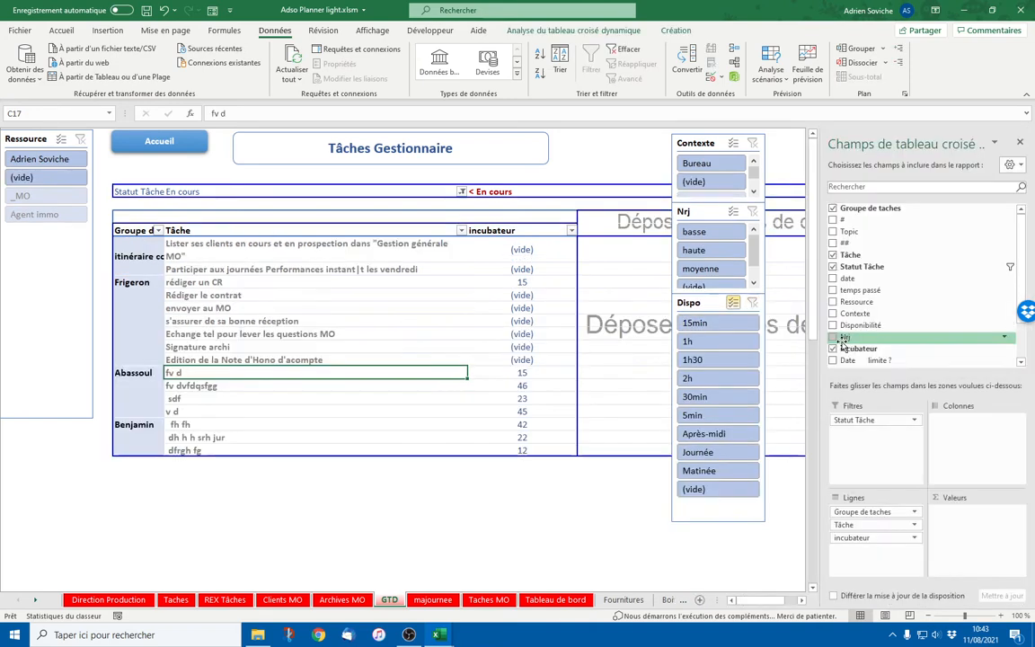
pyautogui.click(714, 325)
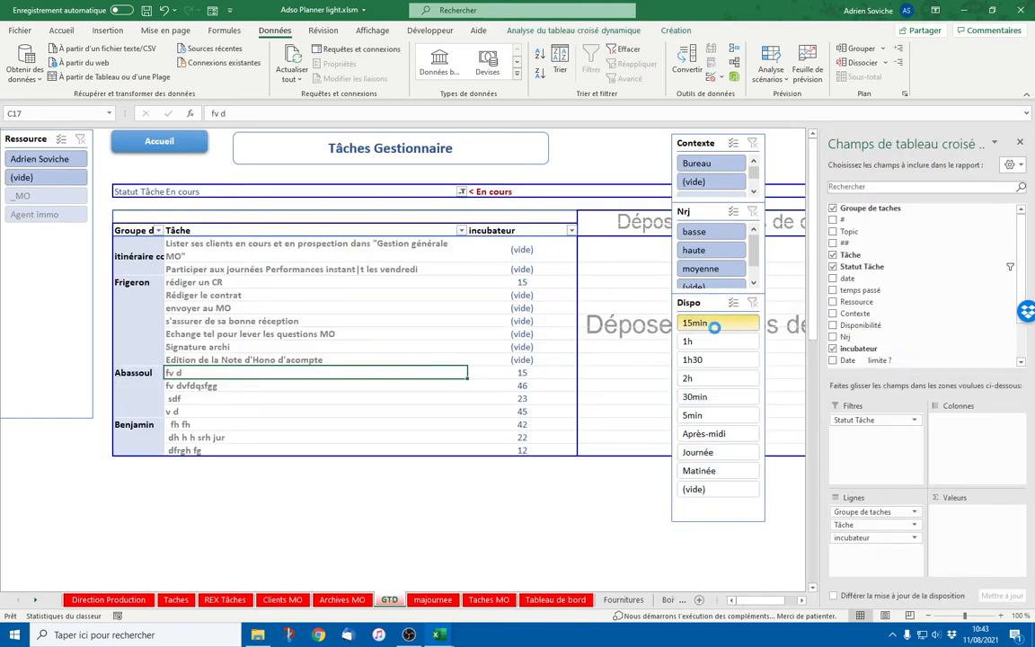
pyautogui.click(715, 409)
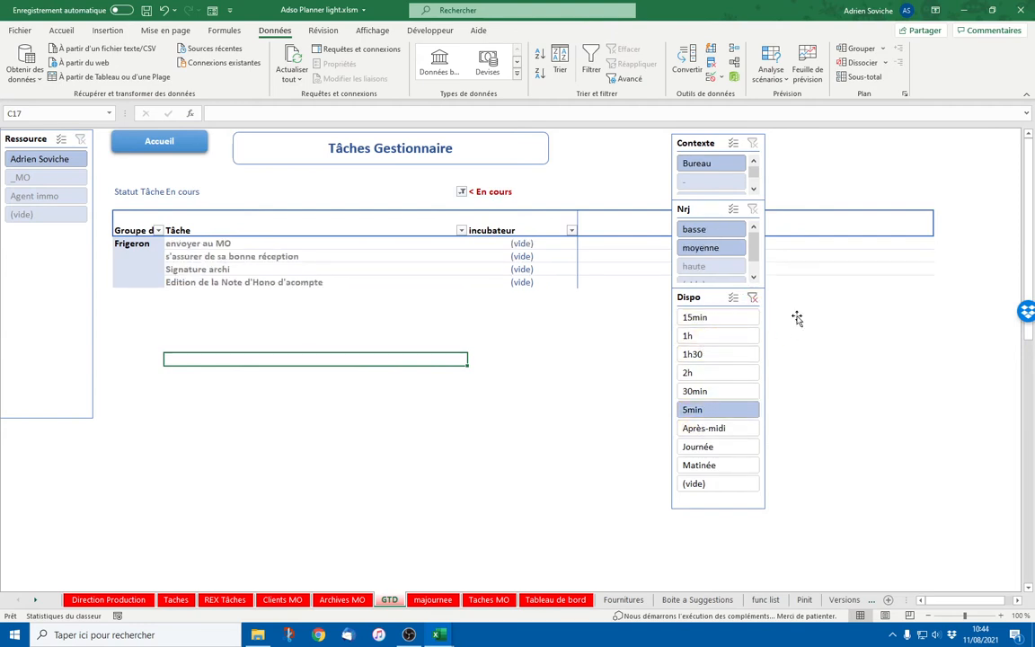
# Clear the availability filter, enable multiple selection to combine 15min and 5min, and review the listed tasks.
pyautogui.click(753, 297)
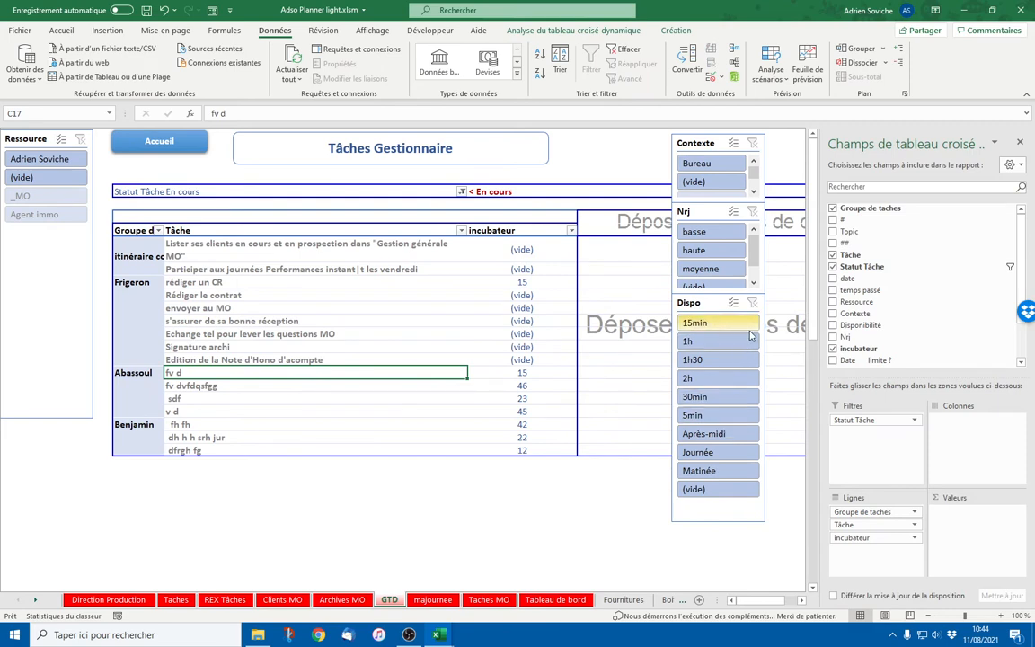
pyautogui.click(721, 320)
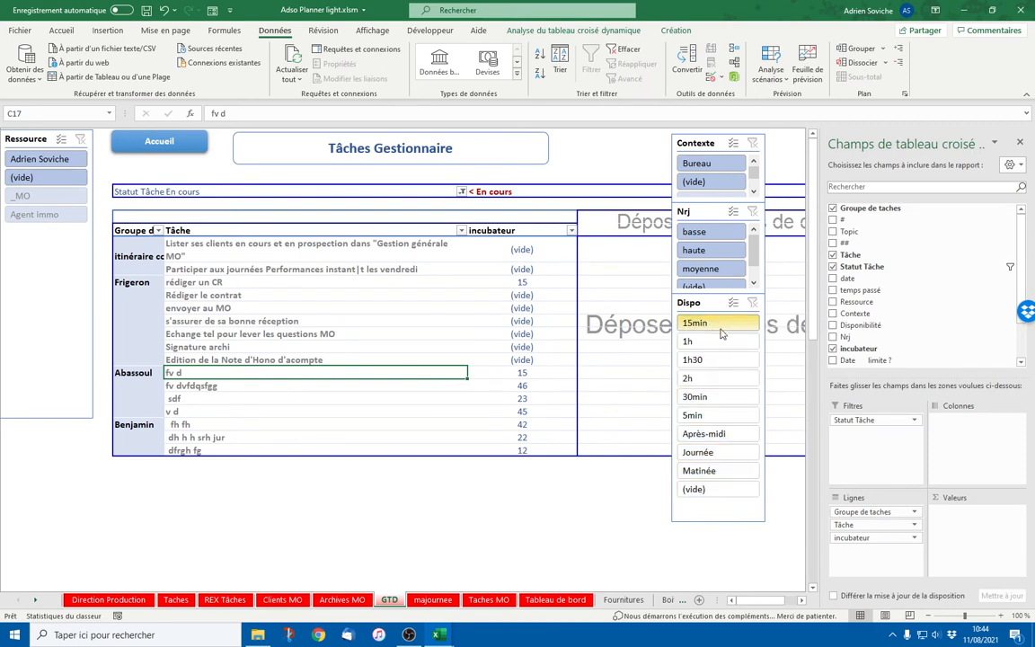
pyautogui.click(734, 299)
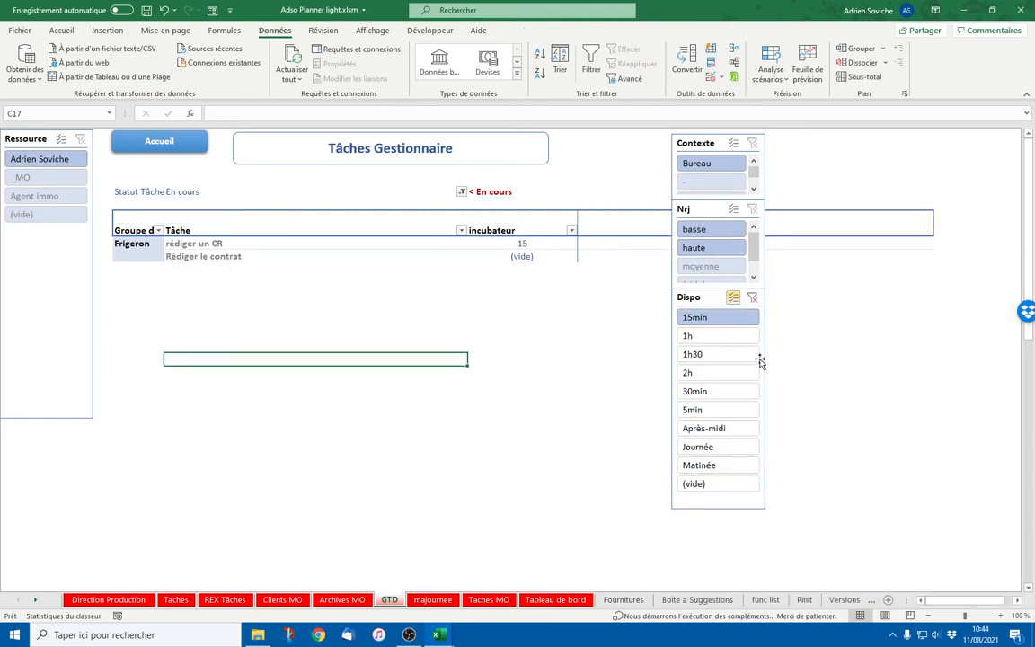
pyautogui.click(719, 410)
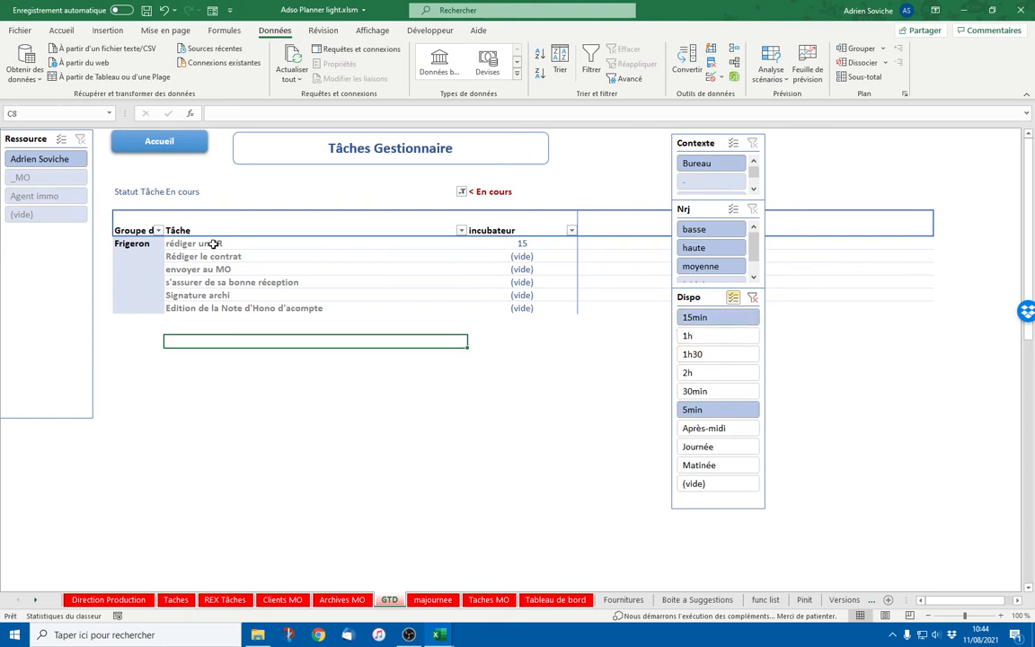
pyautogui.moveTo(207, 243); pyautogui.dragTo(215, 306)
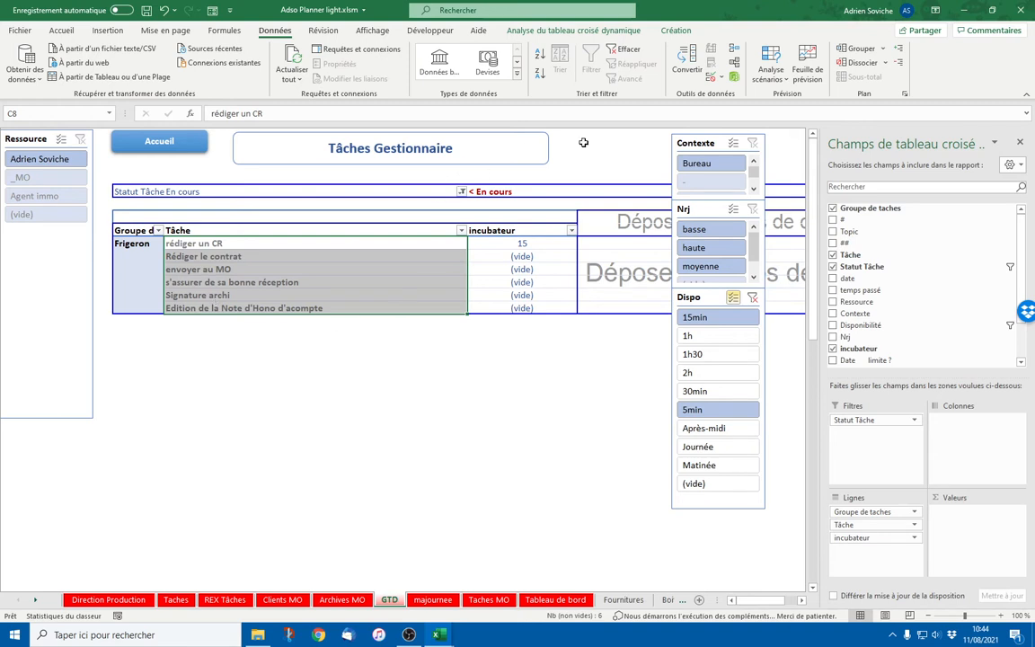
# Narrow the manager's tasks to the Bureau context and basse energy level, and check the remaining tasks down to "Signature archi".
pyautogui.click(699, 165)
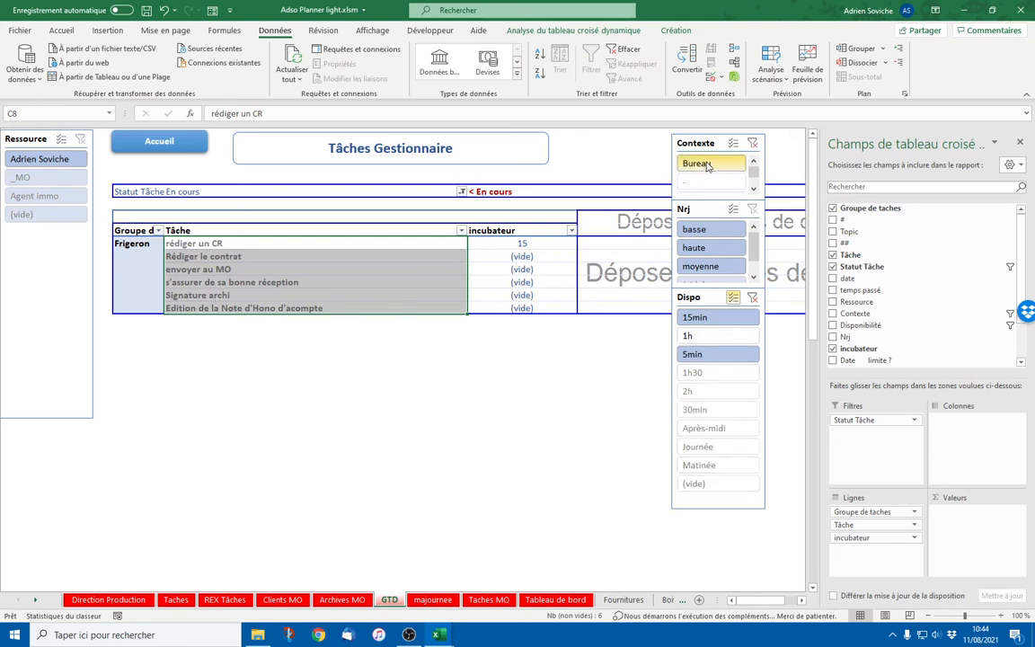
pyautogui.click(711, 232)
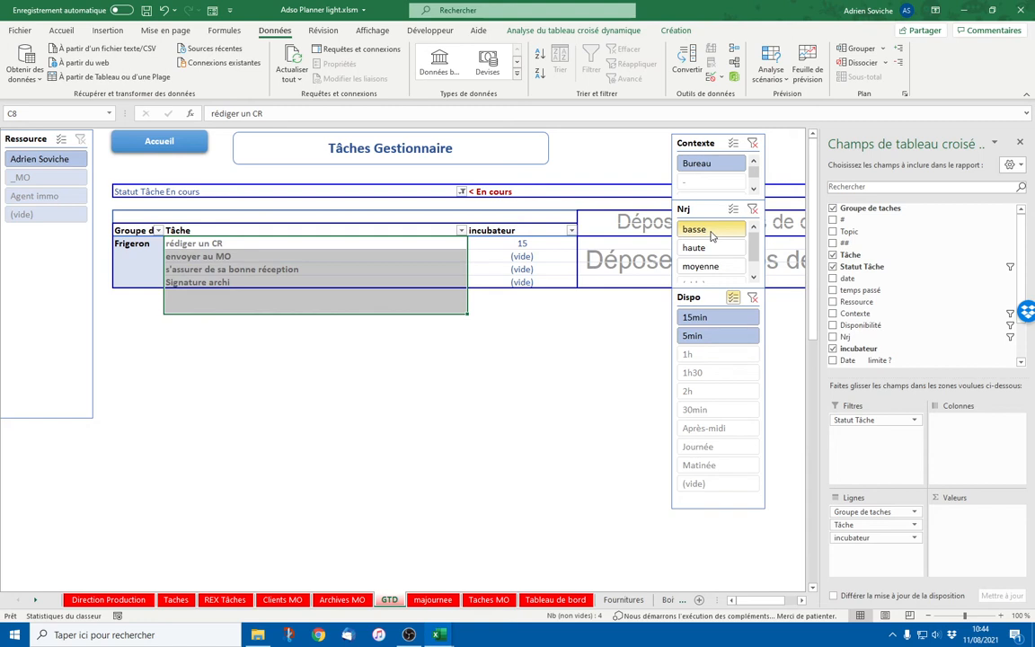
pyautogui.click(339, 363)
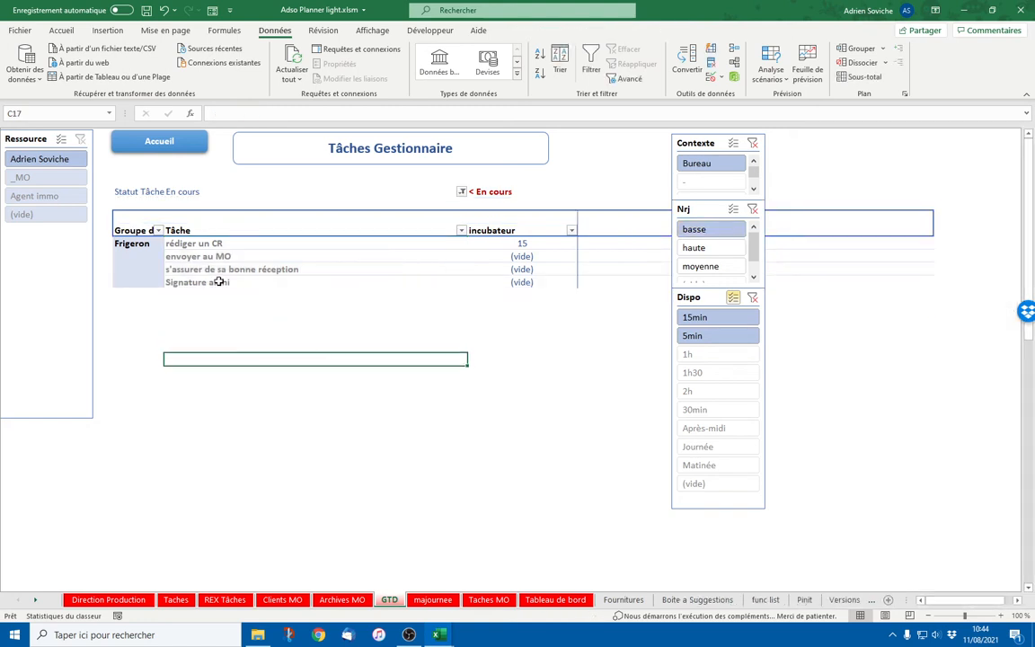
pyautogui.click(215, 280)
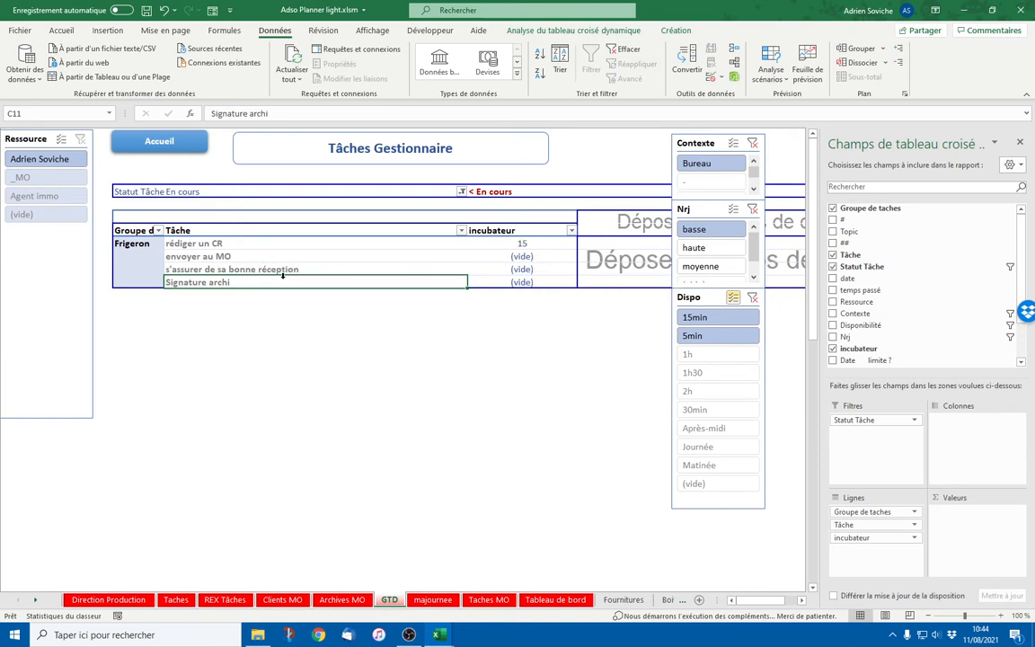
# Clear the availability, energy and context filters on the manager's in-progress tasks.
pyautogui.click(131, 243)
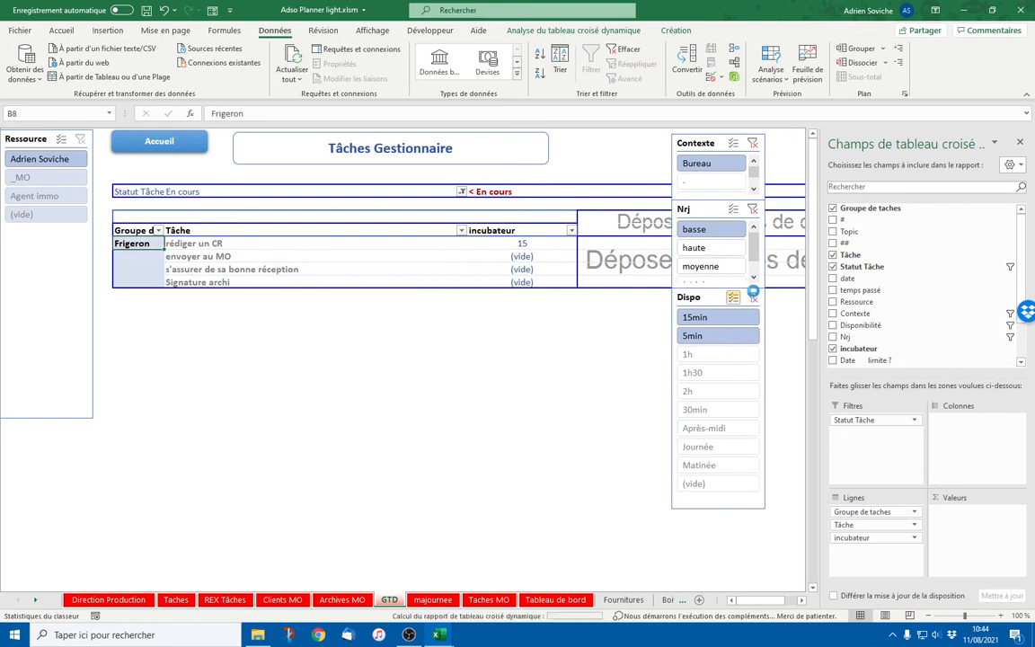
pyautogui.click(753, 210)
pyautogui.click(752, 143)
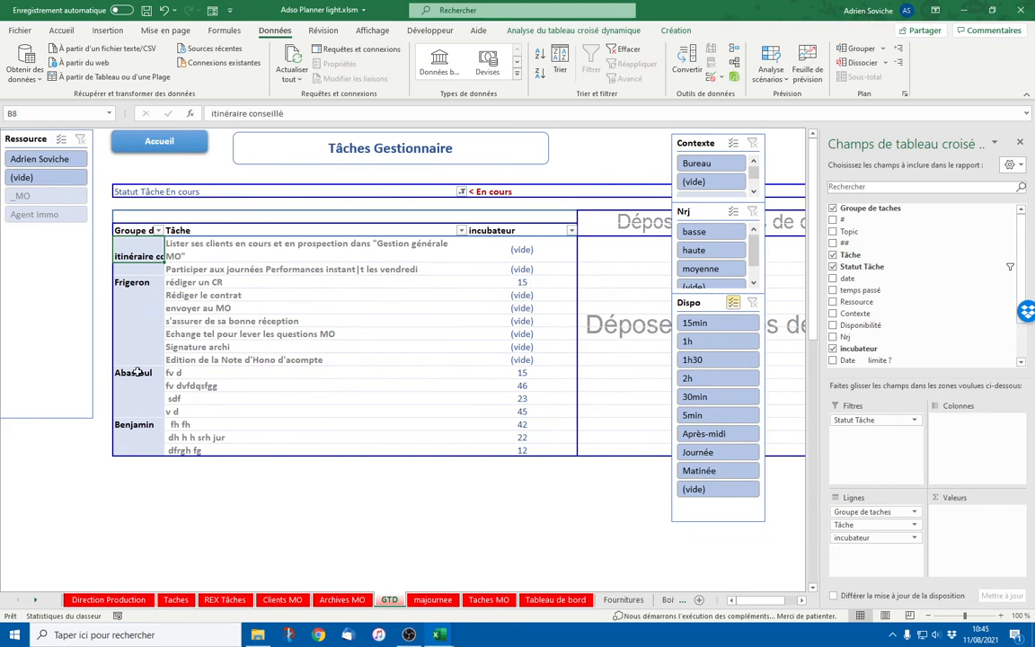
# Open the Toutes Tâches MO list from the home page and set the Disponibilité of the SPANC task "fv d" to 5min.
pyautogui.click(196, 158)
pyautogui.click(100, 230)
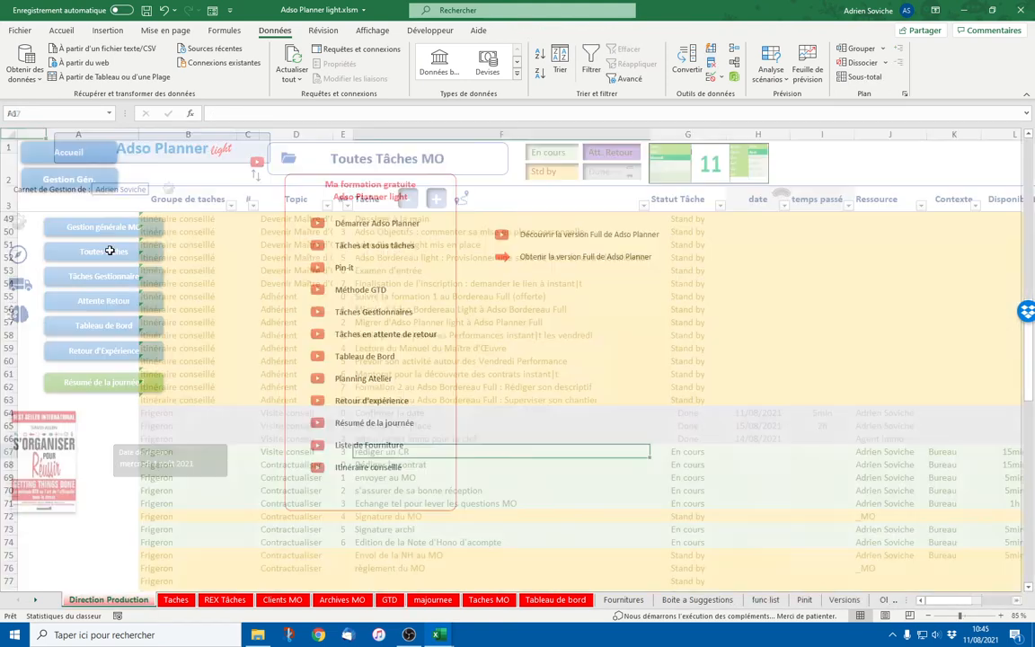
pyautogui.scroll(15, 892, 358)
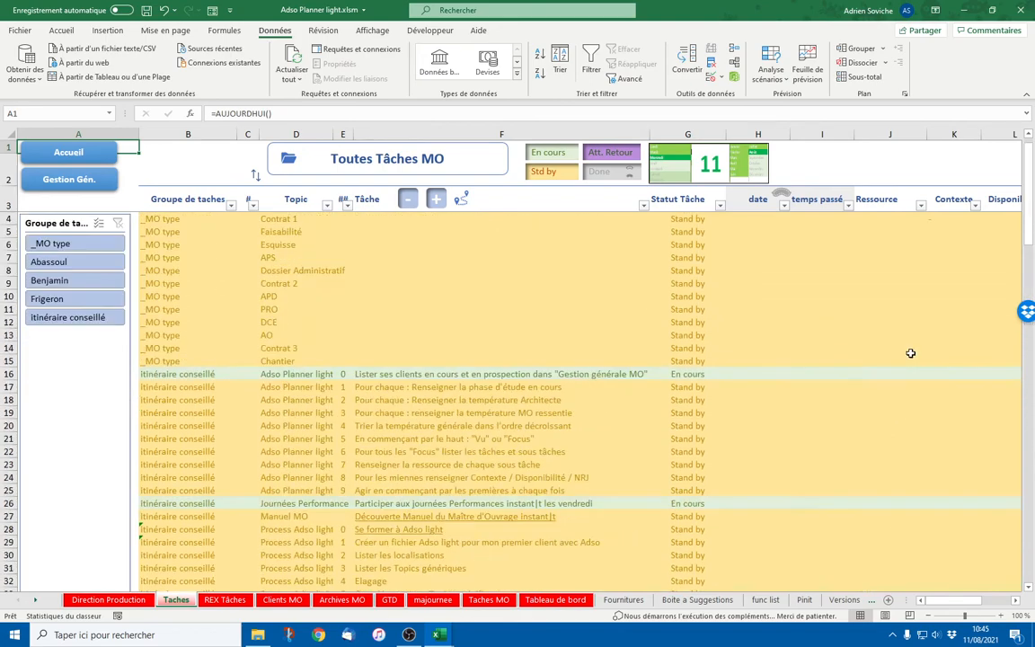
pyautogui.scroll(-16, 917, 355)
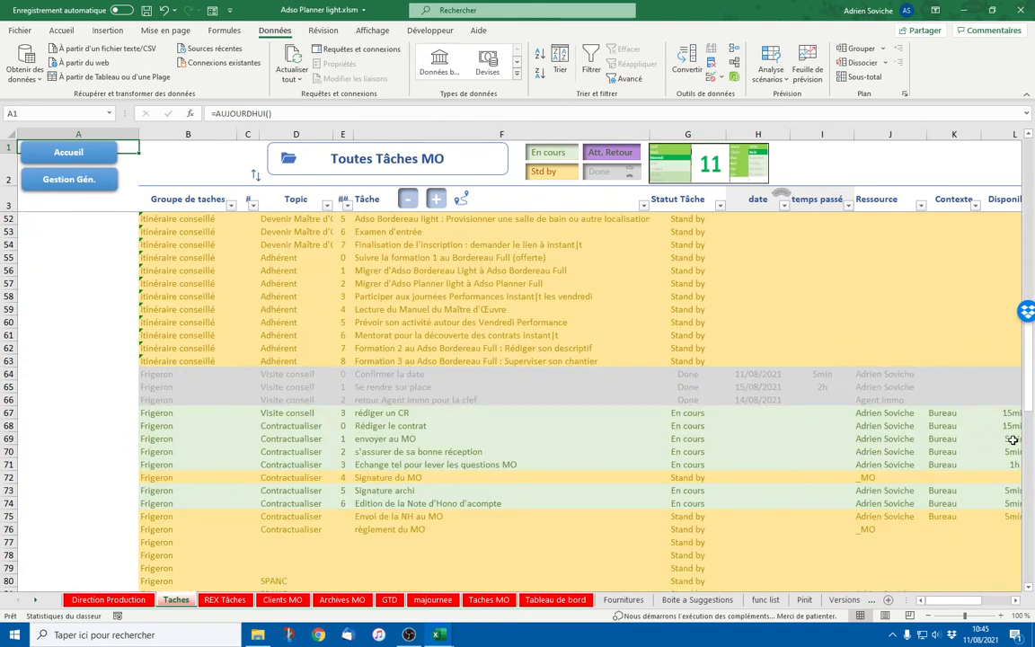
pyautogui.scroll(-9, 1013, 439)
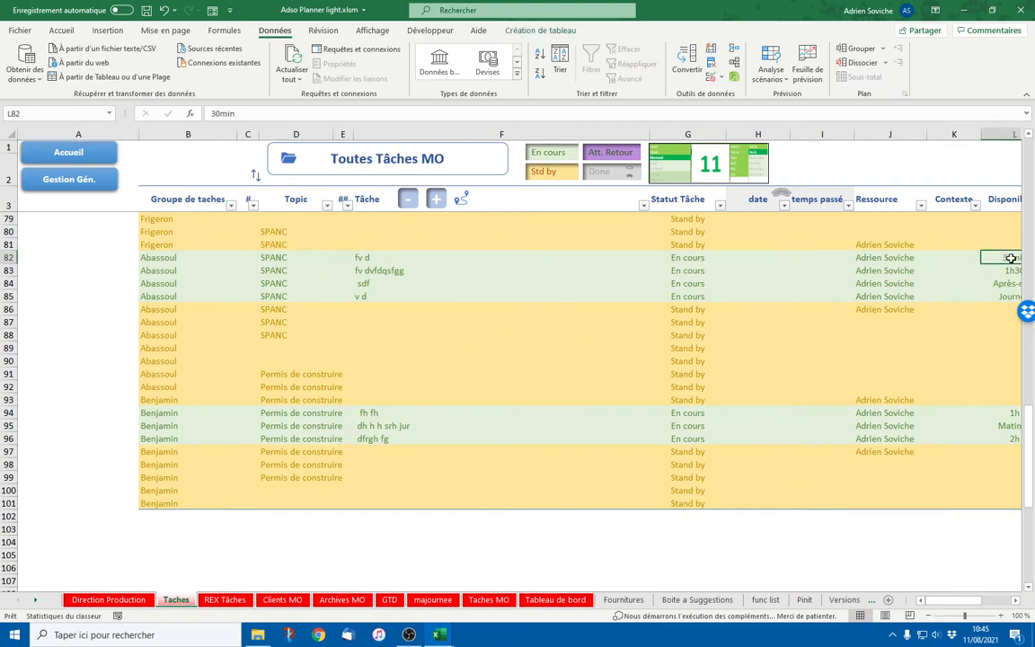
pyautogui.press('Right')
pyautogui.click(905, 260)
pyautogui.click(933, 260)
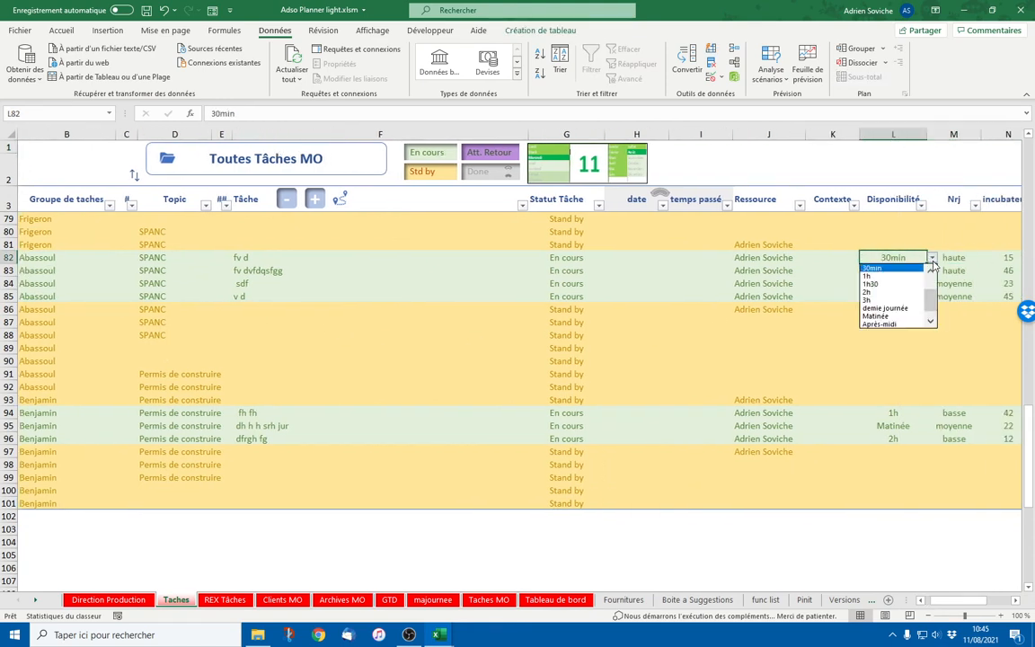
pyautogui.moveTo(930, 296); pyautogui.dragTo(931, 277)
pyautogui.click(900, 277)
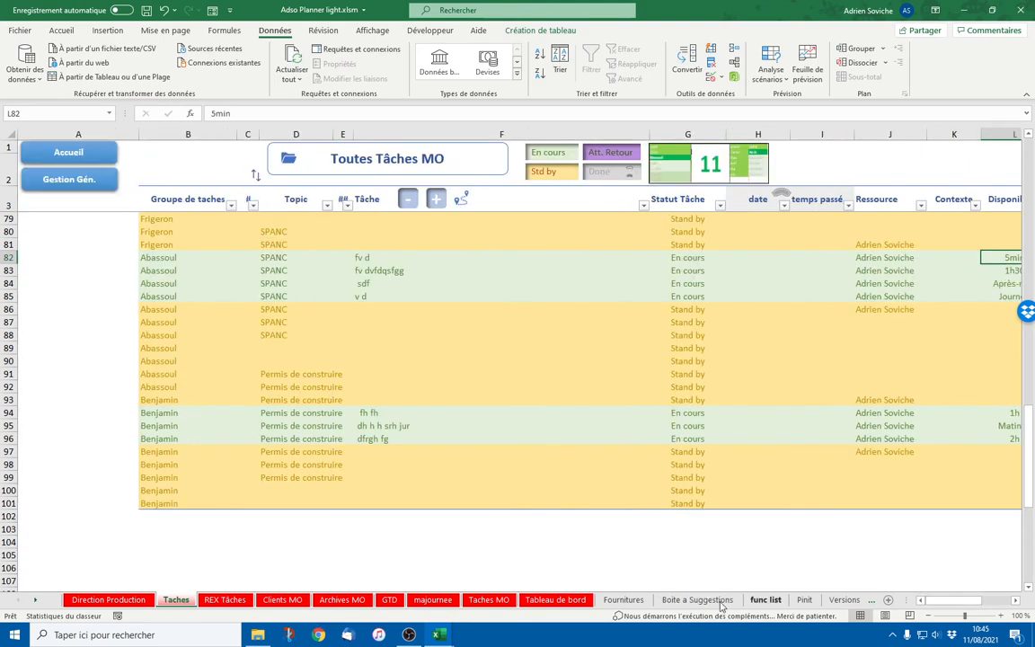
# Reopen the Tâches Gestionnaire view, filter it by 15min and 5min availability combined, and review the listed tasks down to "fv d".
pyautogui.click(63, 152)
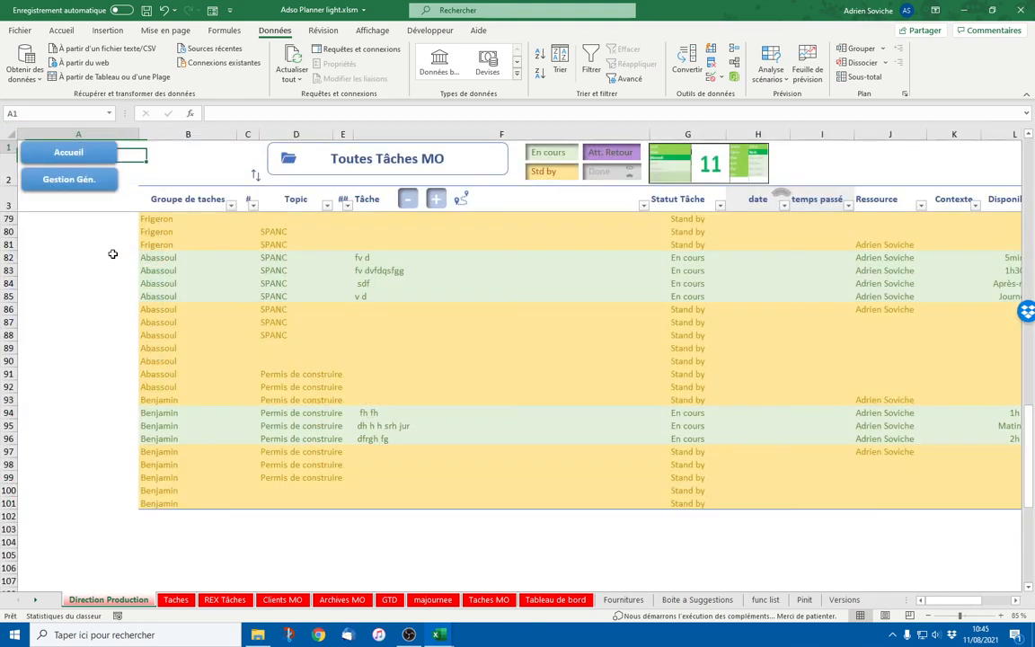
pyautogui.click(68, 157)
pyautogui.click(93, 247)
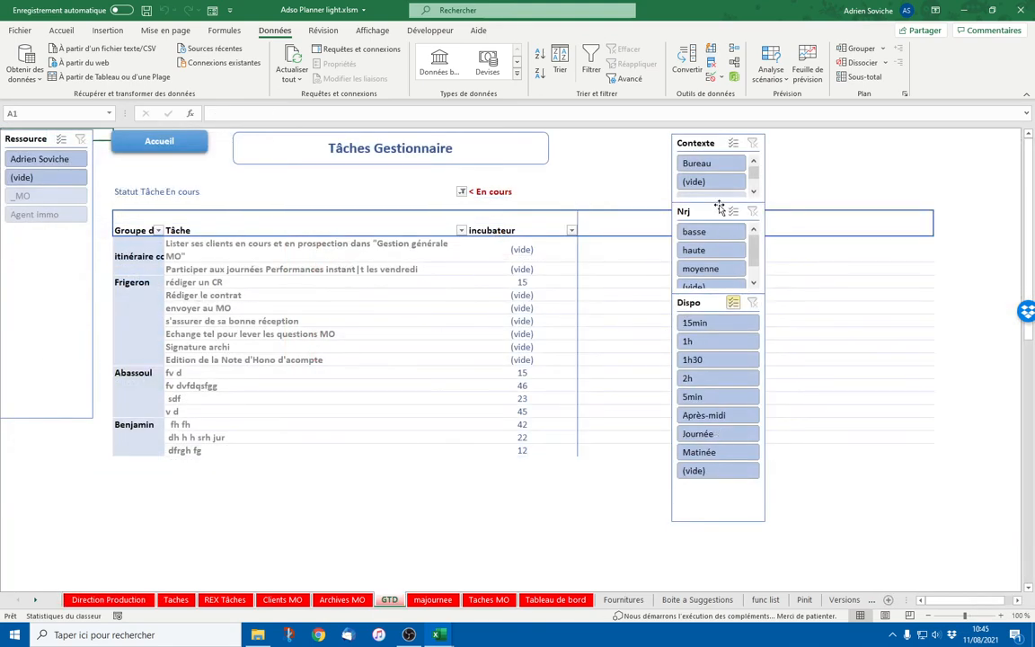
pyautogui.click(753, 325)
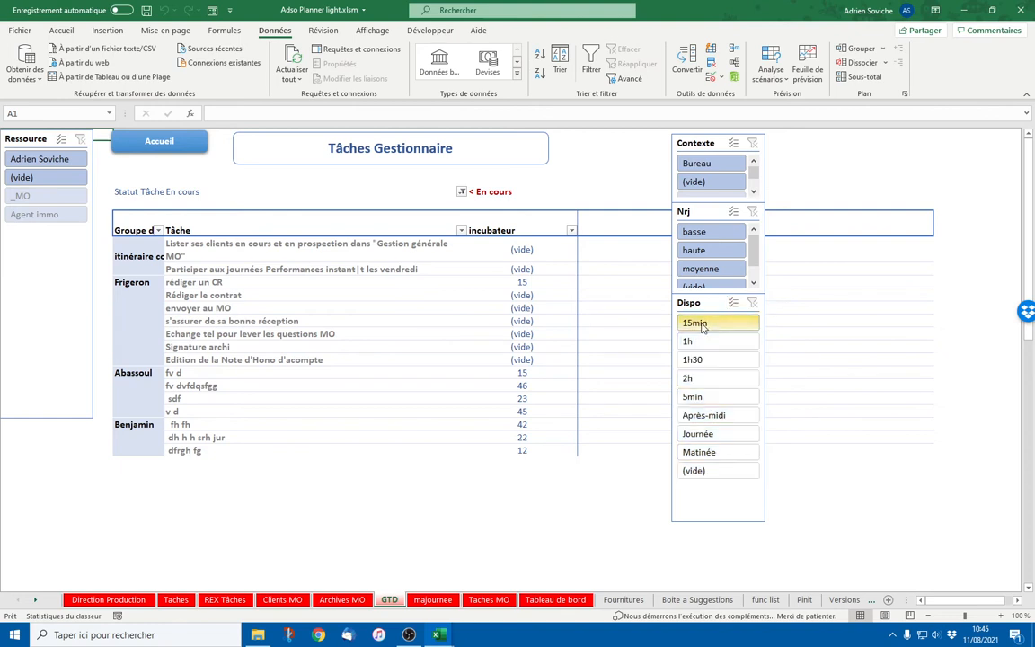
pyautogui.click(733, 296)
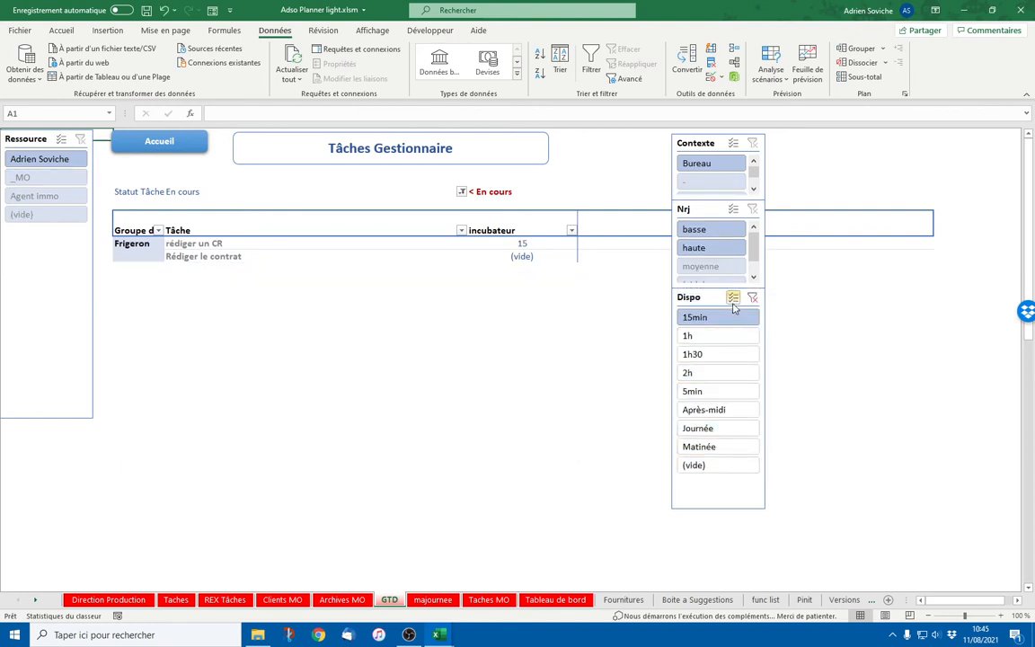
pyautogui.click(739, 391)
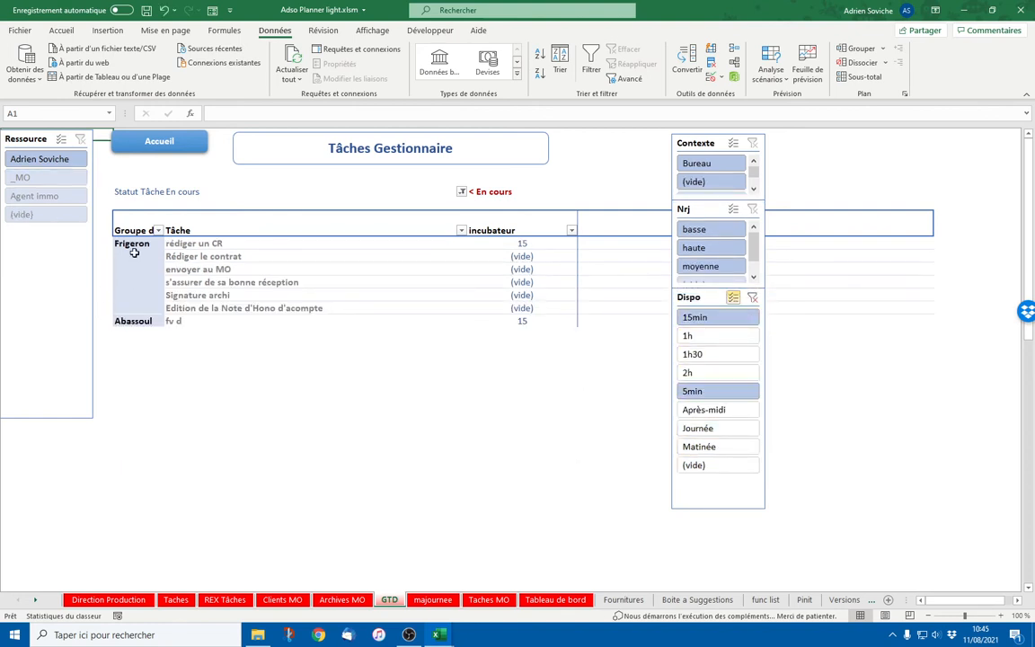
pyautogui.moveTo(190, 243); pyautogui.dragTo(211, 303)
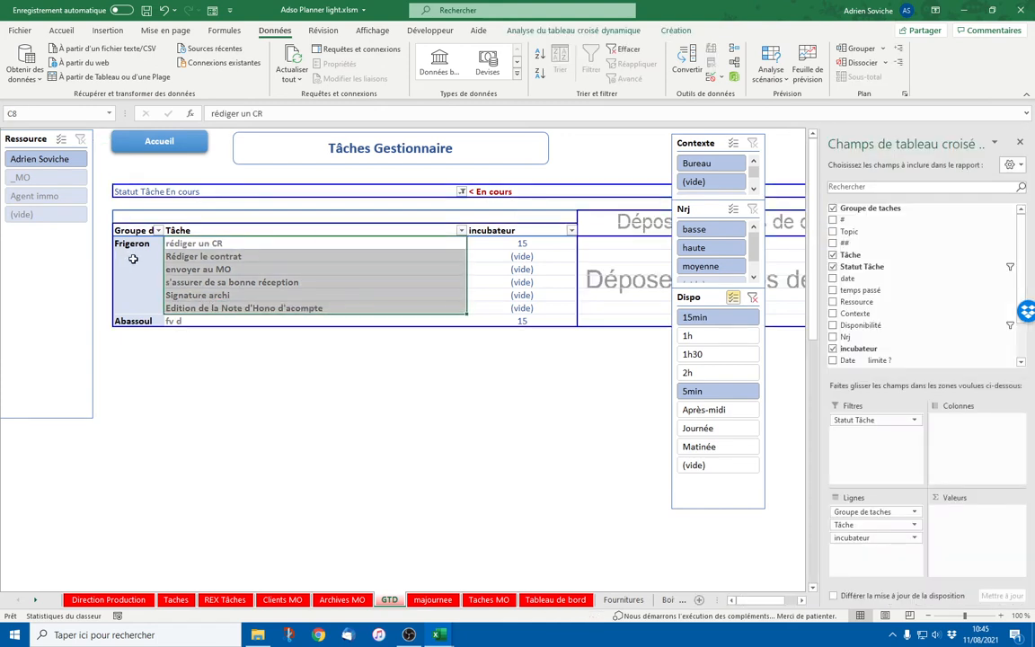
pyautogui.click(143, 256)
pyautogui.click(203, 320)
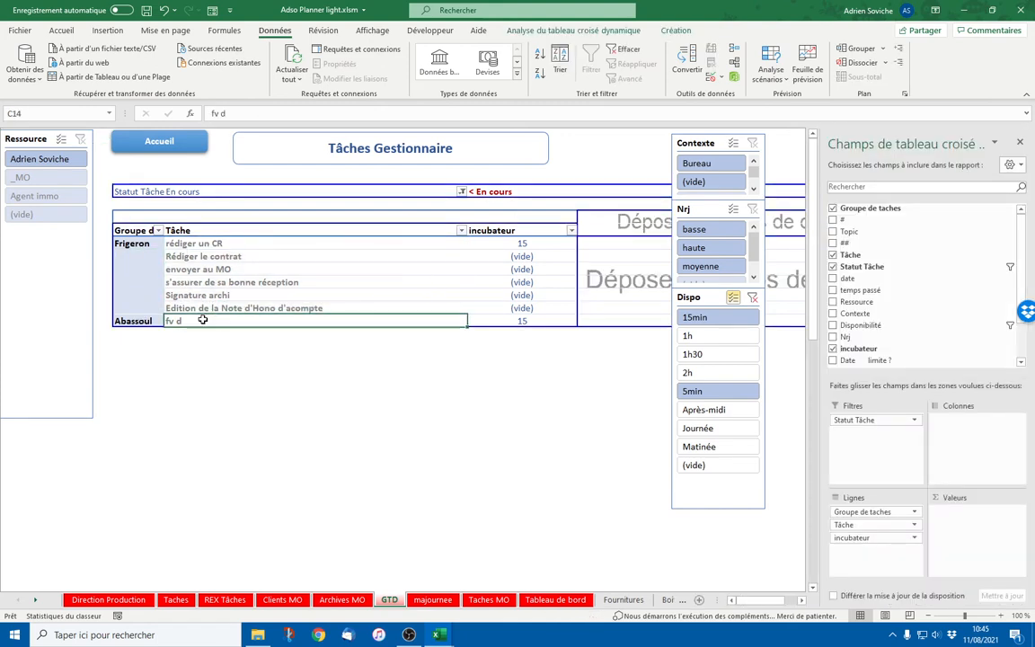
pyautogui.click(141, 320)
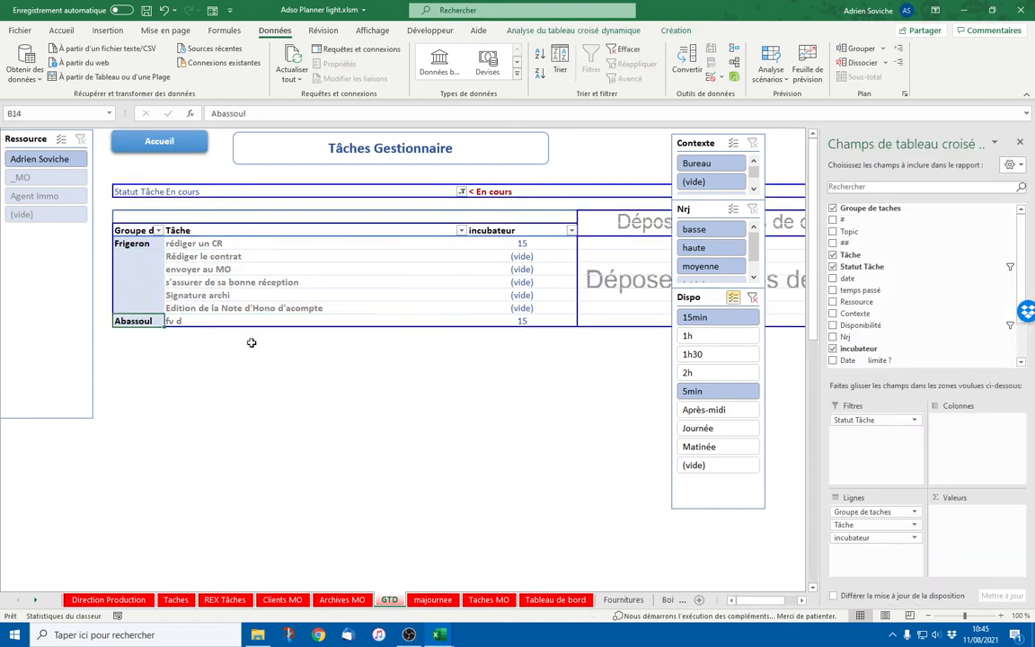
pyautogui.click(521, 321)
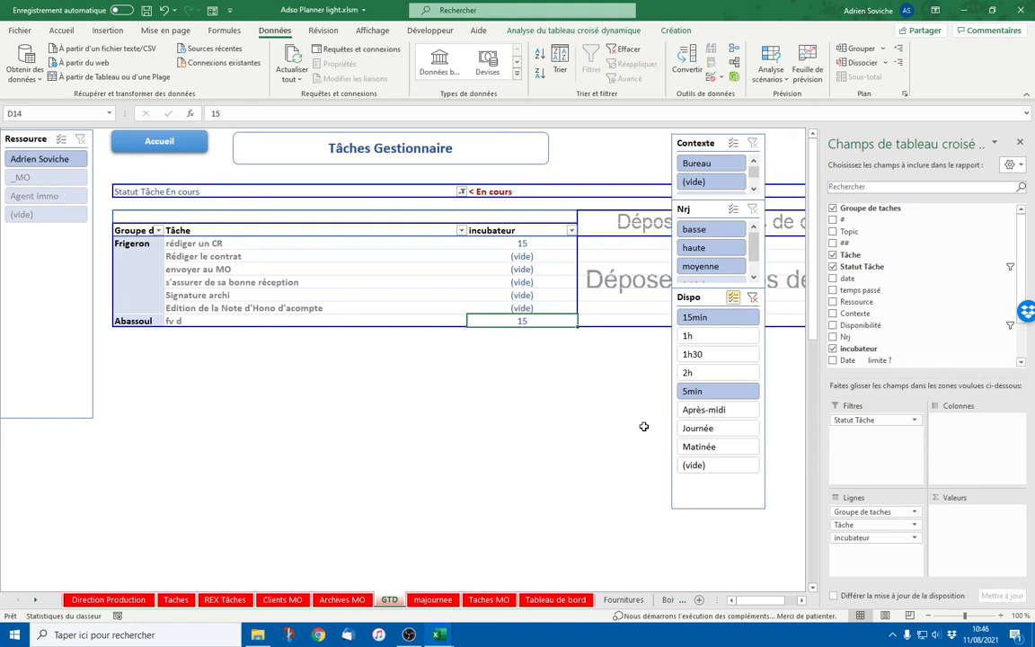
# Switch the availability filter to 1h alone, and extend it to 15min, 1h and 5min combined.
pyautogui.click(733, 297)
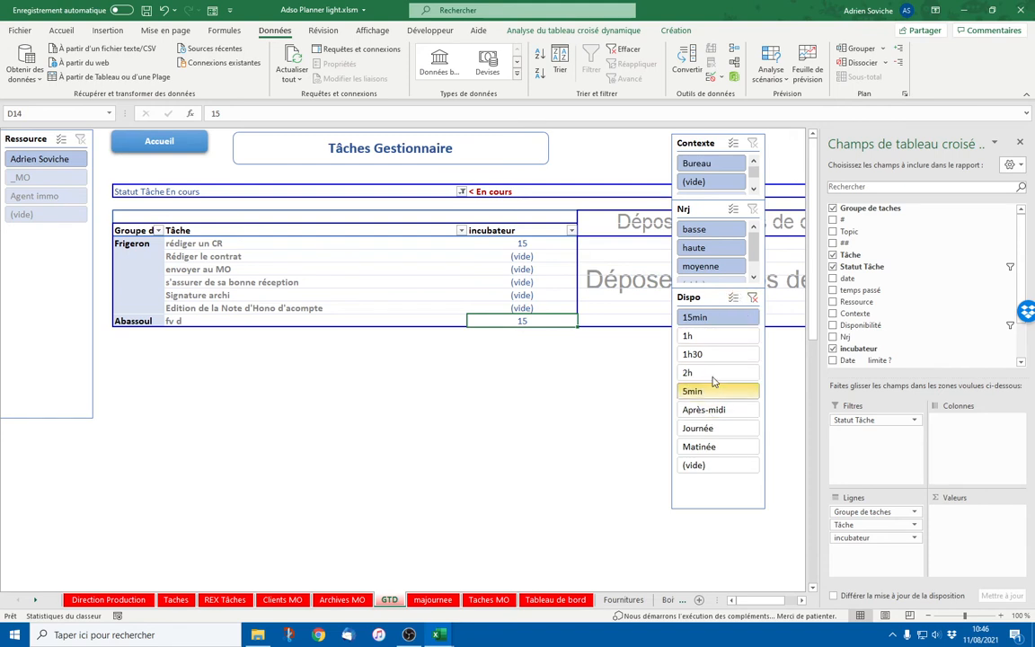
pyautogui.click(730, 339)
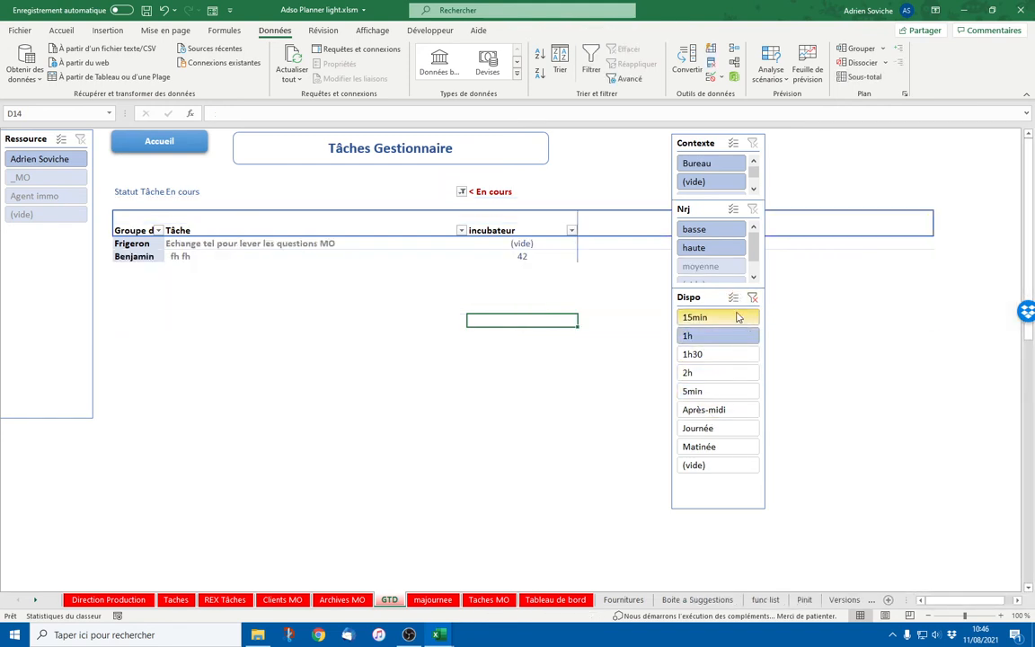
pyautogui.click(719, 392)
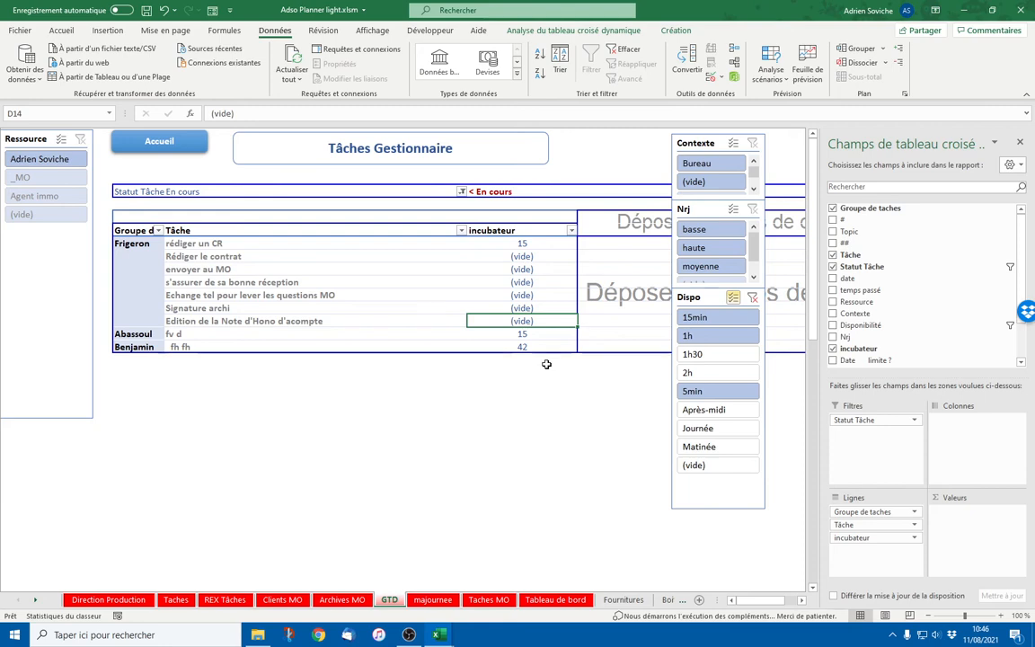
# Return to the Toutes Tâches MO list, mark the task "fv d" as Done and date it 11/08/2021.
pyautogui.click(182, 141)
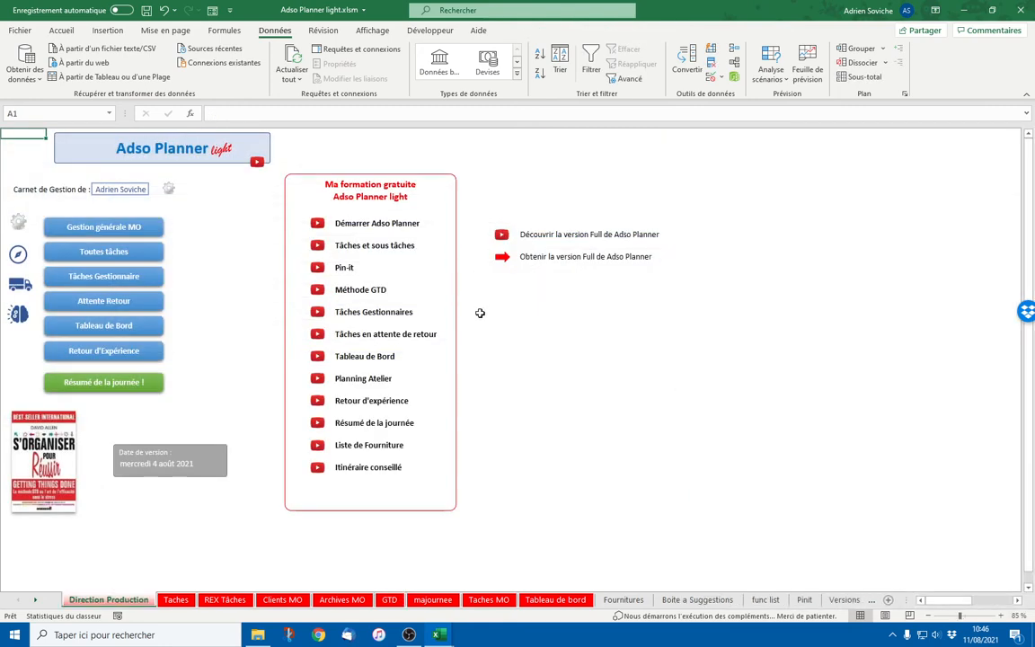
pyautogui.click(93, 225)
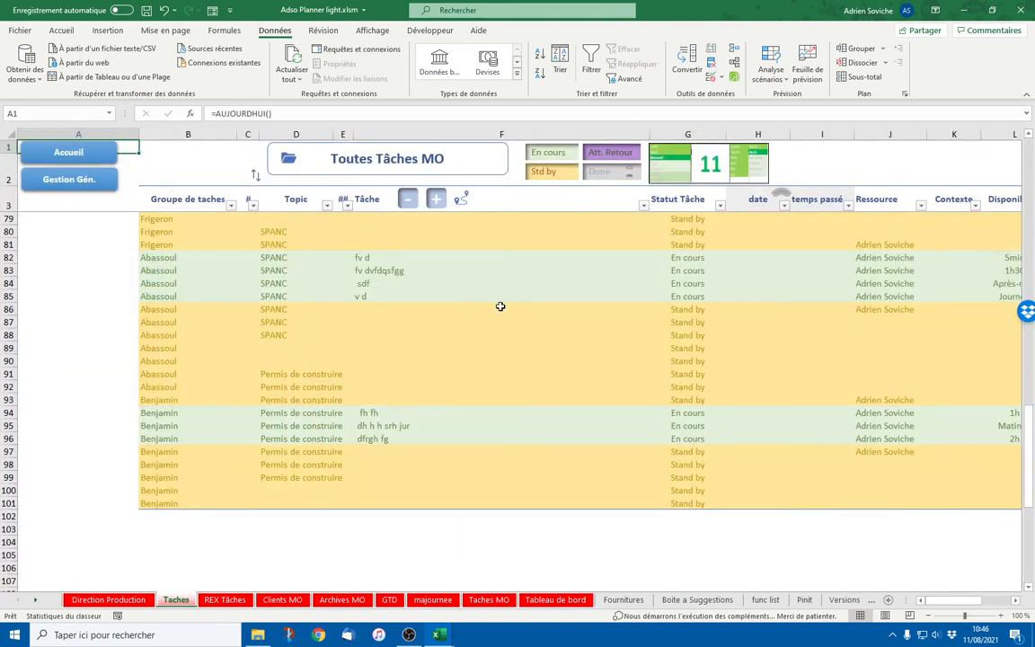
pyautogui.click(723, 258)
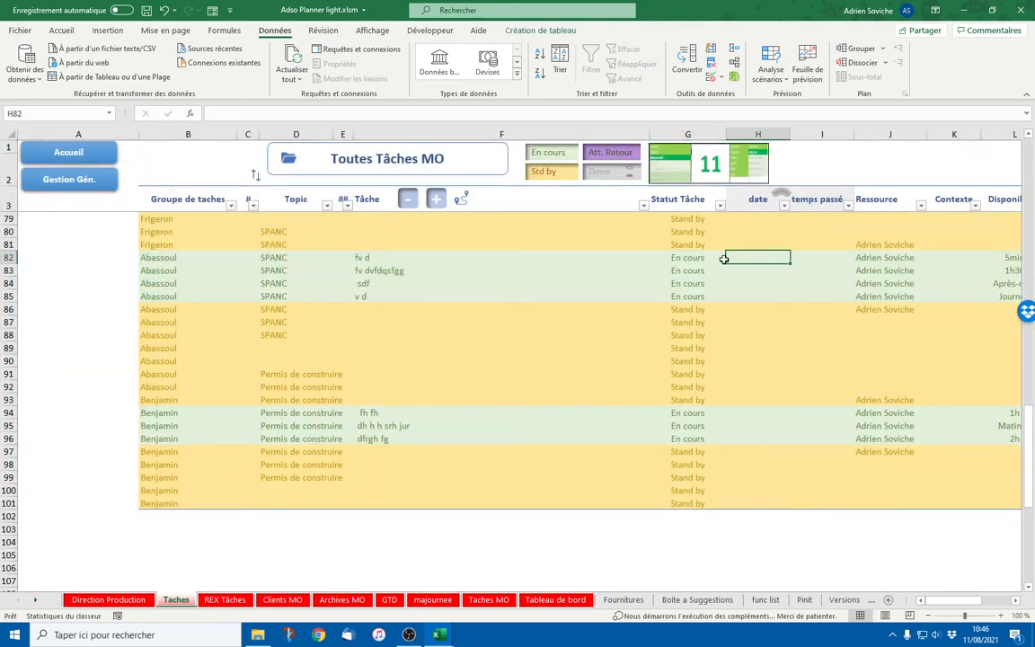
pyautogui.click(731, 257)
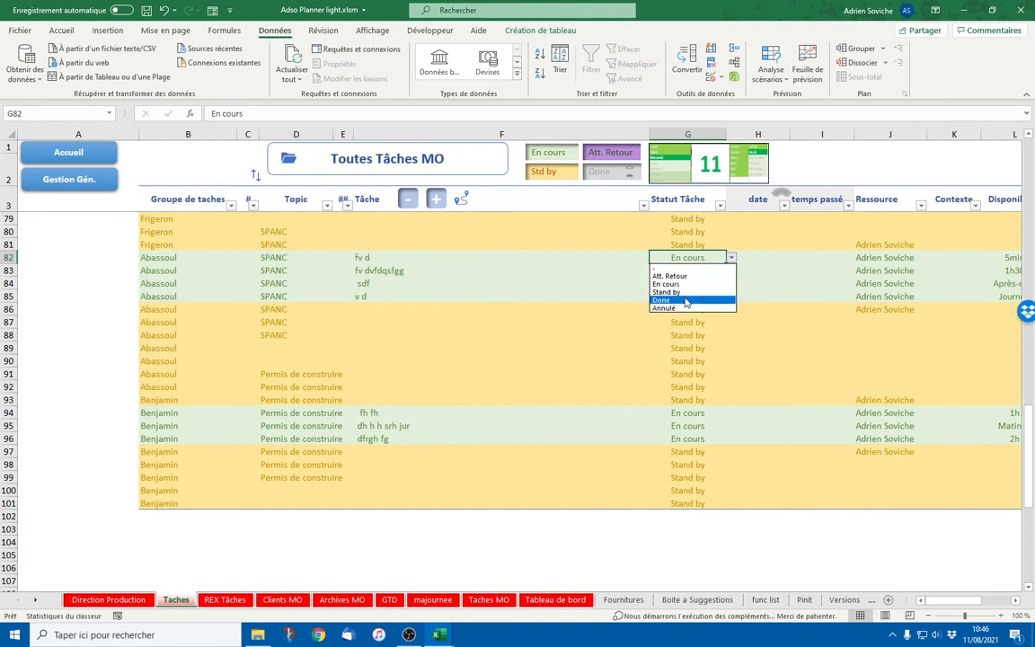
pyautogui.click(670, 300)
pyautogui.click(751, 258)
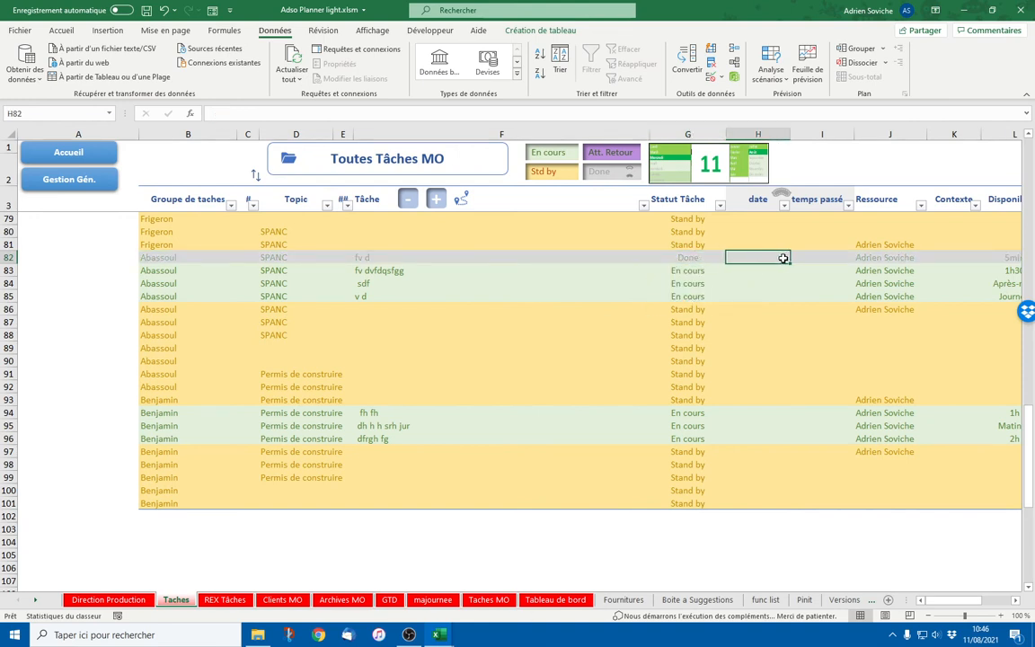
pyautogui.hotkey('ctrl', ';')
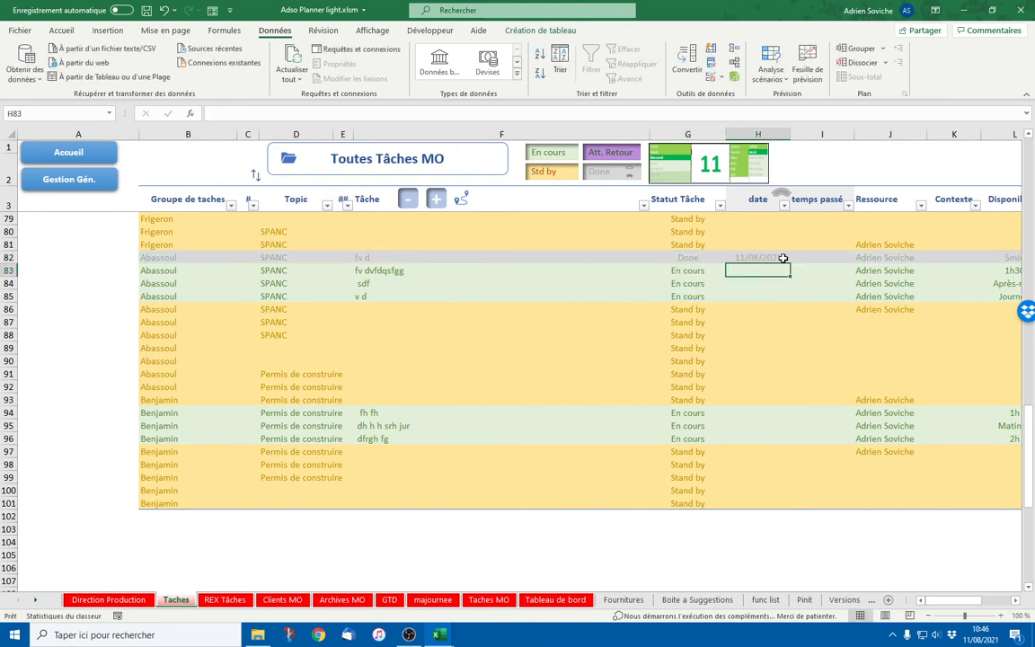
# Set the status of the tasks "fv dvfdqsfgg", "sdf" and "v d" to Stand by.
pyautogui.click(757, 274)
pyautogui.click(688, 272)
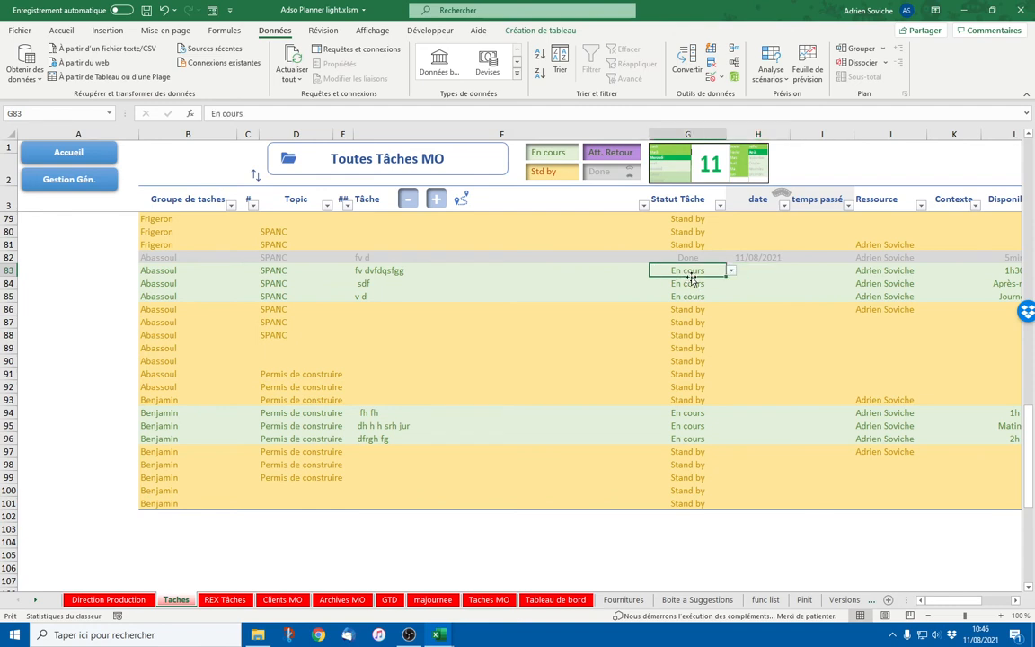
pyautogui.moveTo(697, 271); pyautogui.dragTo(698, 295)
pyautogui.click(568, 176)
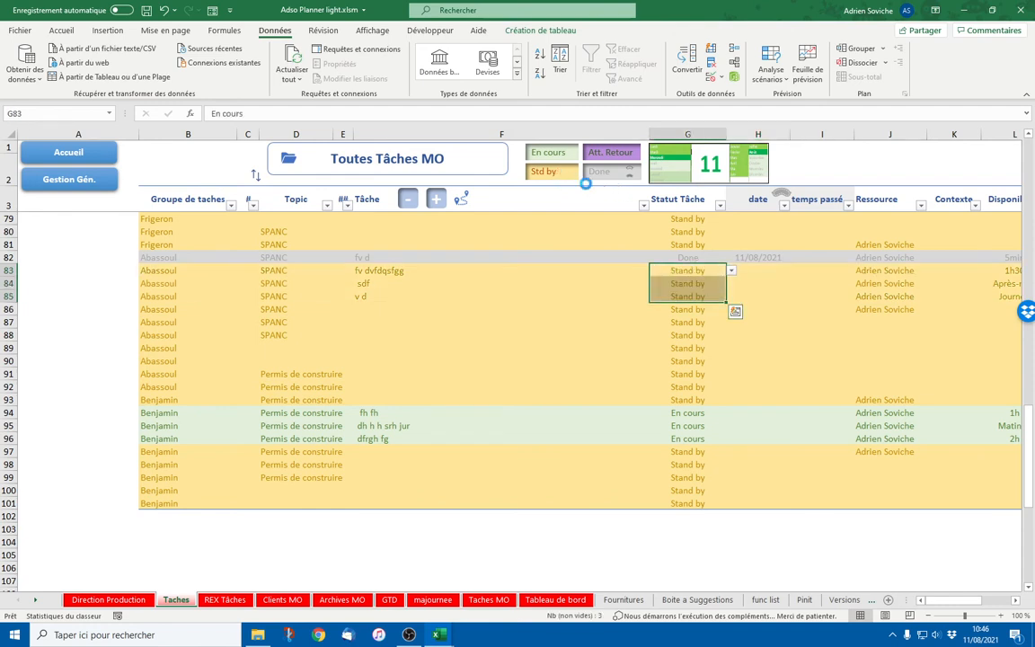
# Set the status of the task "fv dvfdqsfgg" to En cours.
pyautogui.click(689, 270)
pyautogui.click(731, 271)
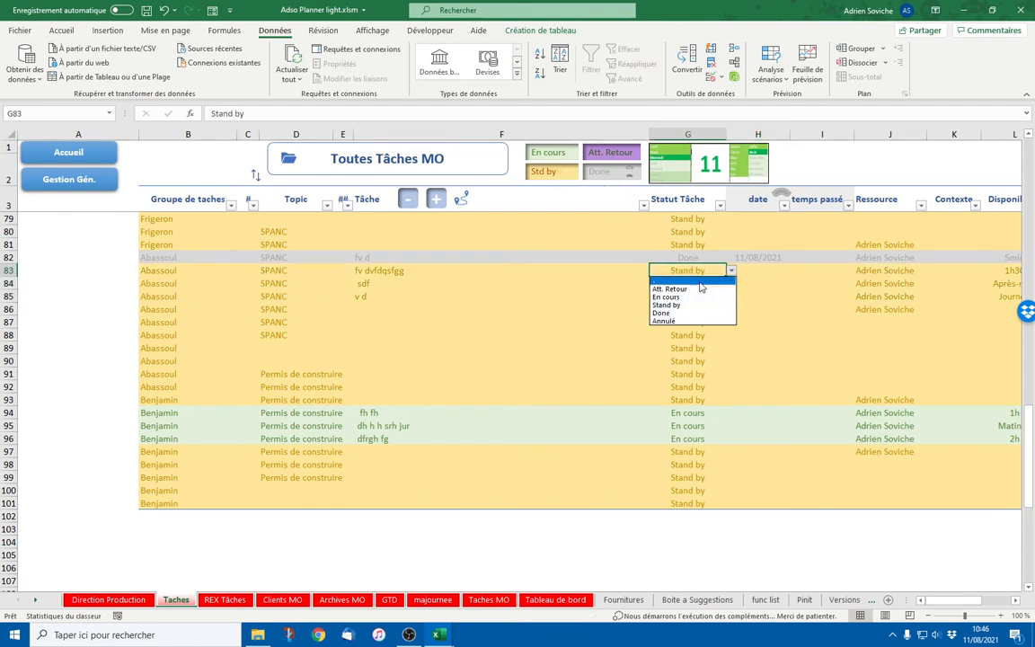
pyautogui.click(682, 296)
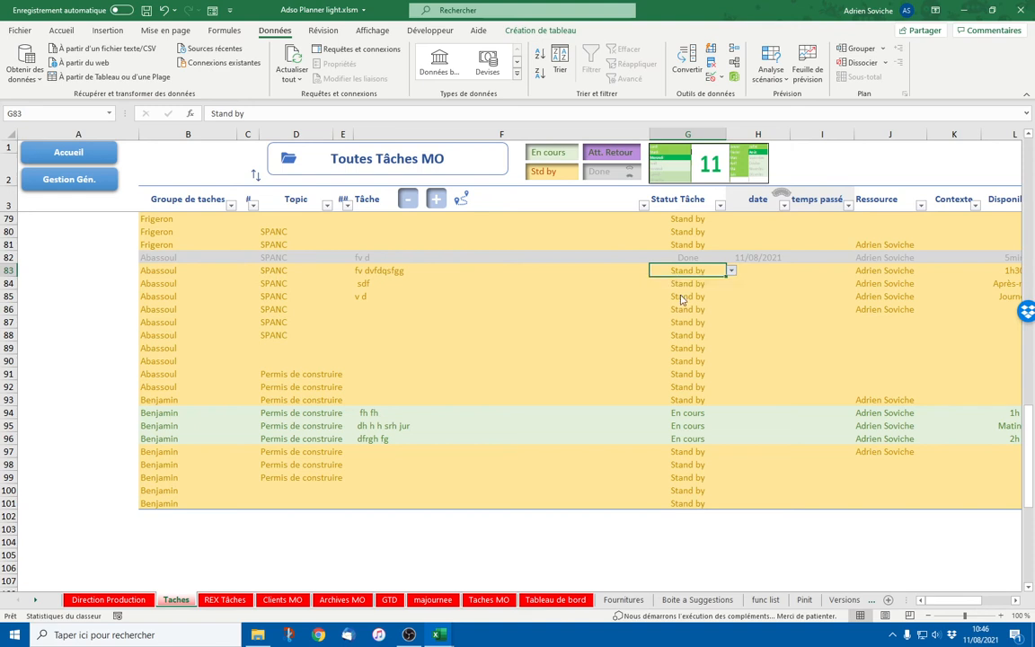
# Assign the task "fv dvfdqsfgg" to the resource "chef de projet" and set its status to Att. Retour.
pyautogui.click(882, 269)
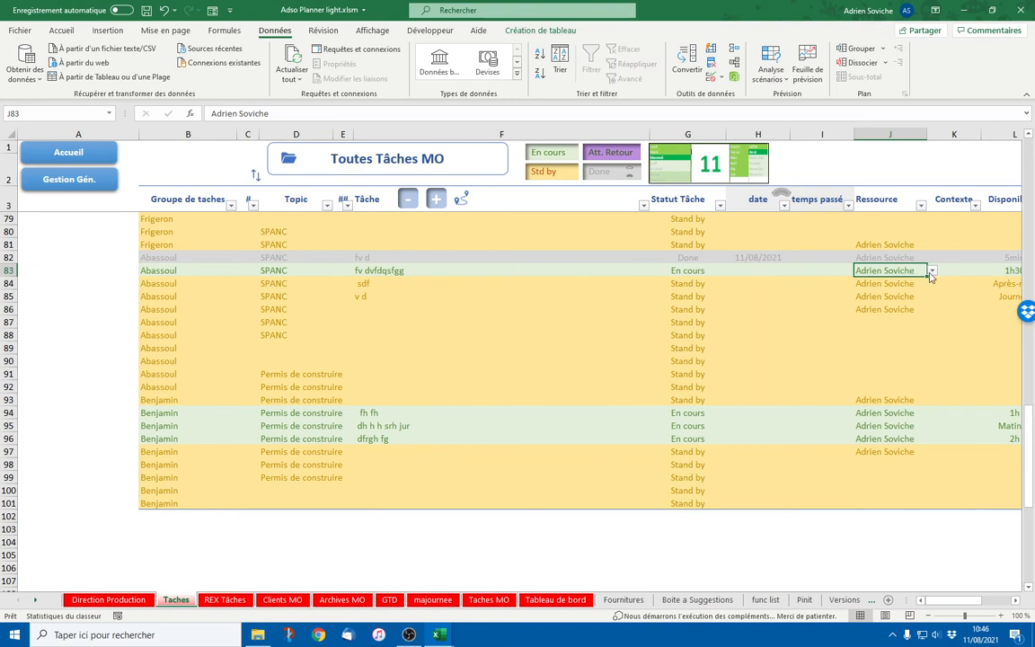
pyautogui.hotkey('alt', 'Down')
pyautogui.press('Return')
pyautogui.click(693, 271)
pyautogui.hotkey('alt', 'Down')
pyautogui.click(693, 288)
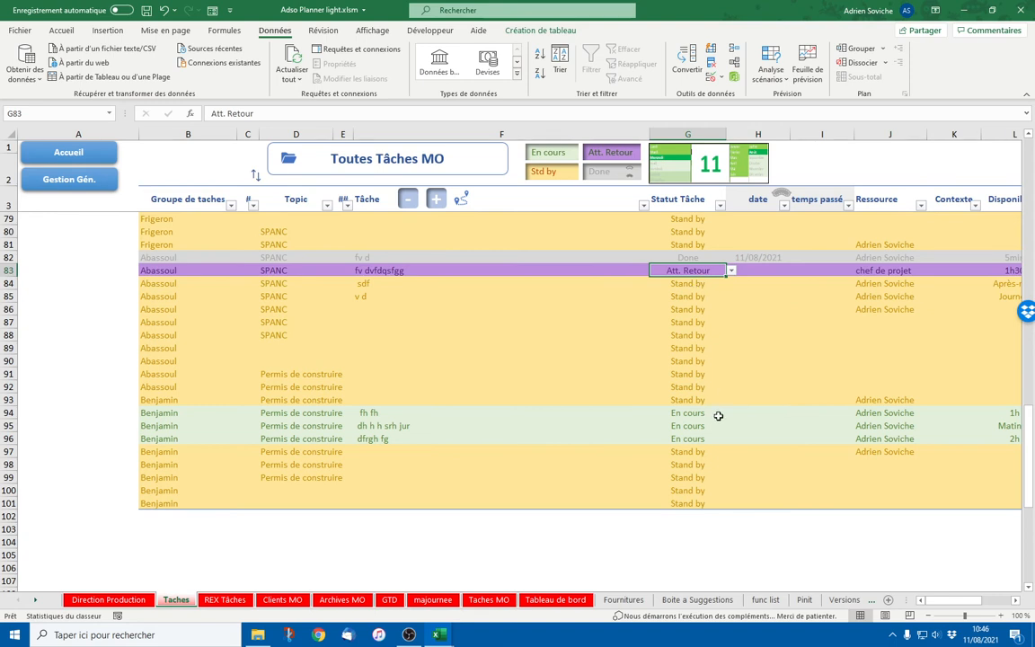
# Enter the date 11/08/2021 for the Permis de construire task "fh fh".
pyautogui.click(748, 415)
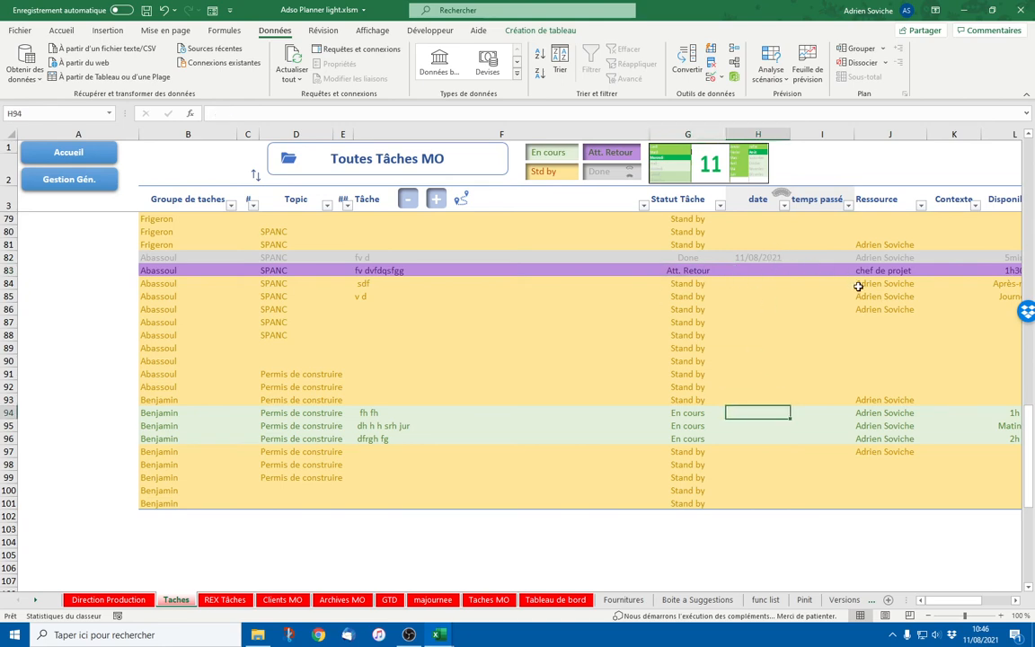
pyautogui.hotkey('ctrl', ';')
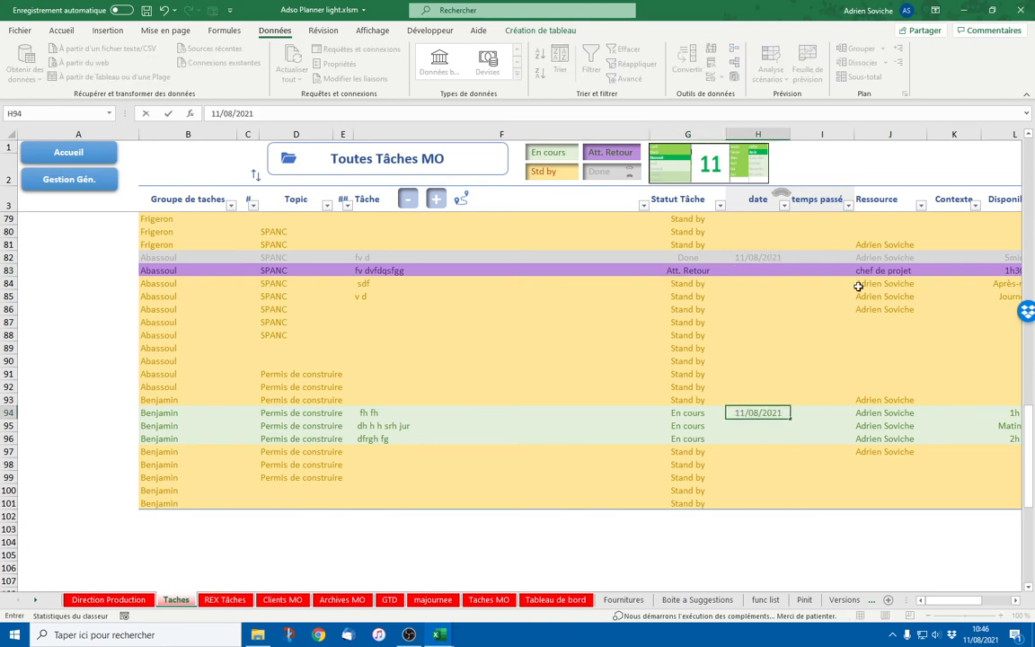
pyautogui.press('Return')
pyautogui.scroll(5, 780, 272)
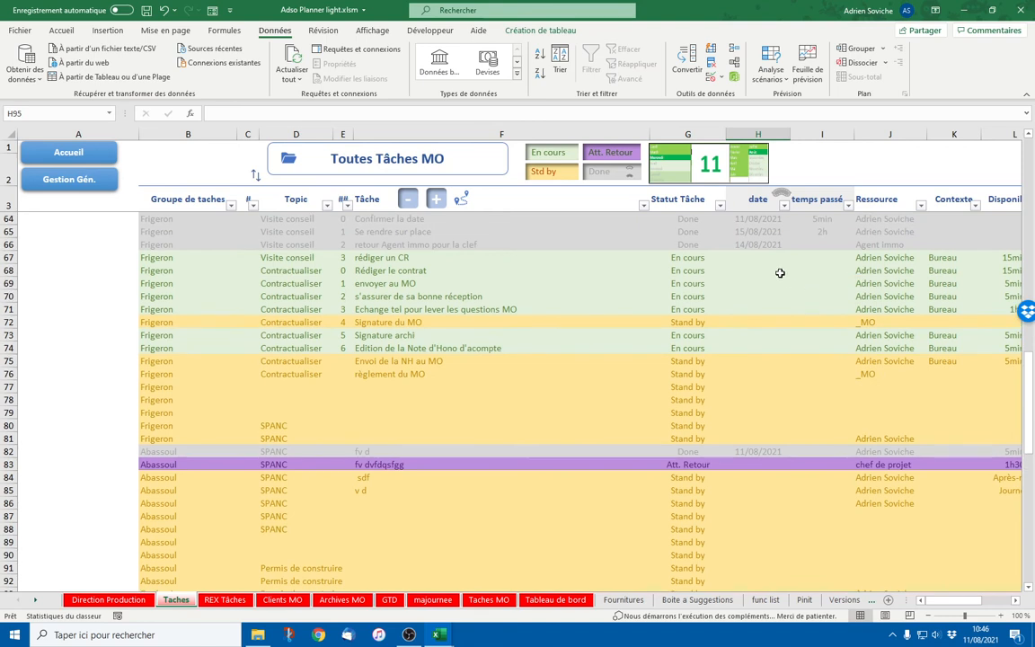
# Enter the date 11/08/2021 for the Visite conseil task "rédiger un CR" and set its status to Done.
pyautogui.click(787, 257)
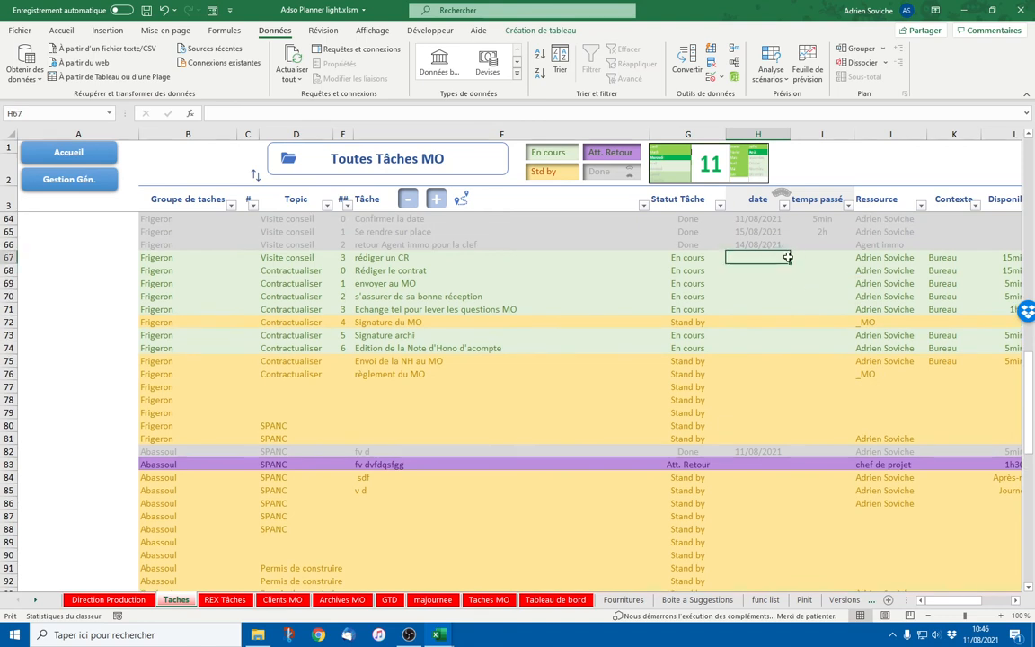
pyautogui.press('Left')
pyautogui.click(787, 257)
pyautogui.hotkey('ctrl', ';')
pyautogui.press('Return')
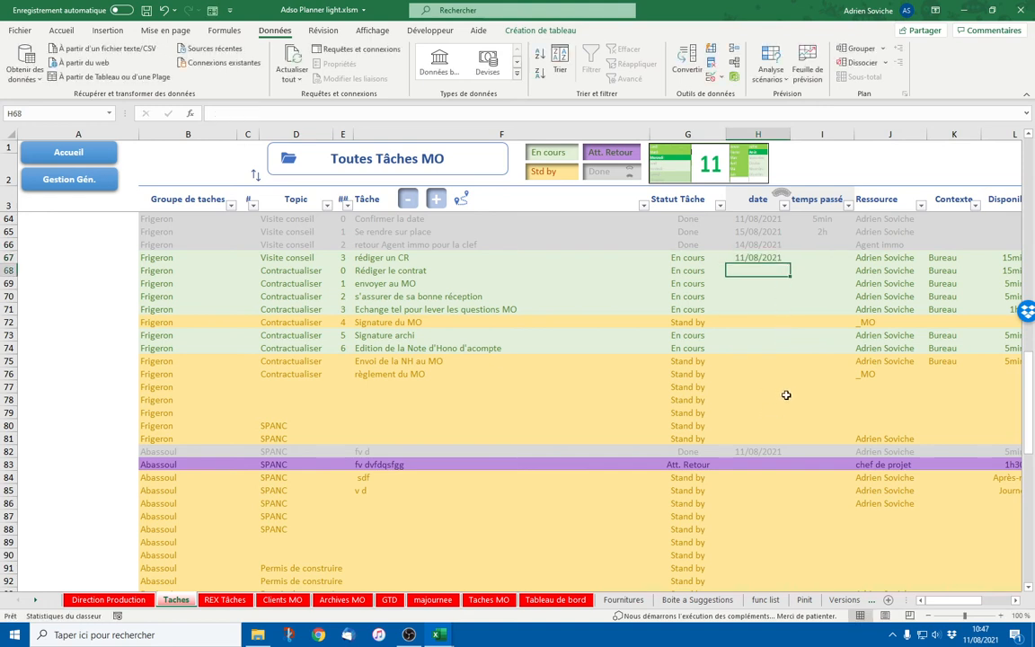
pyautogui.click(683, 255)
pyautogui.click(731, 257)
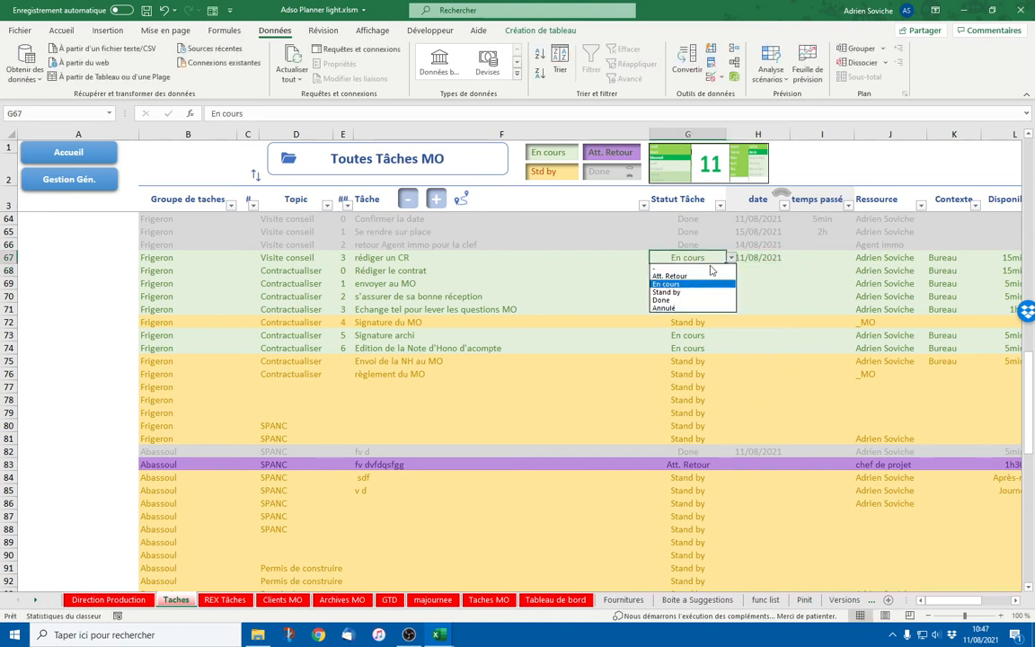
pyautogui.click(690, 301)
pyautogui.click(739, 331)
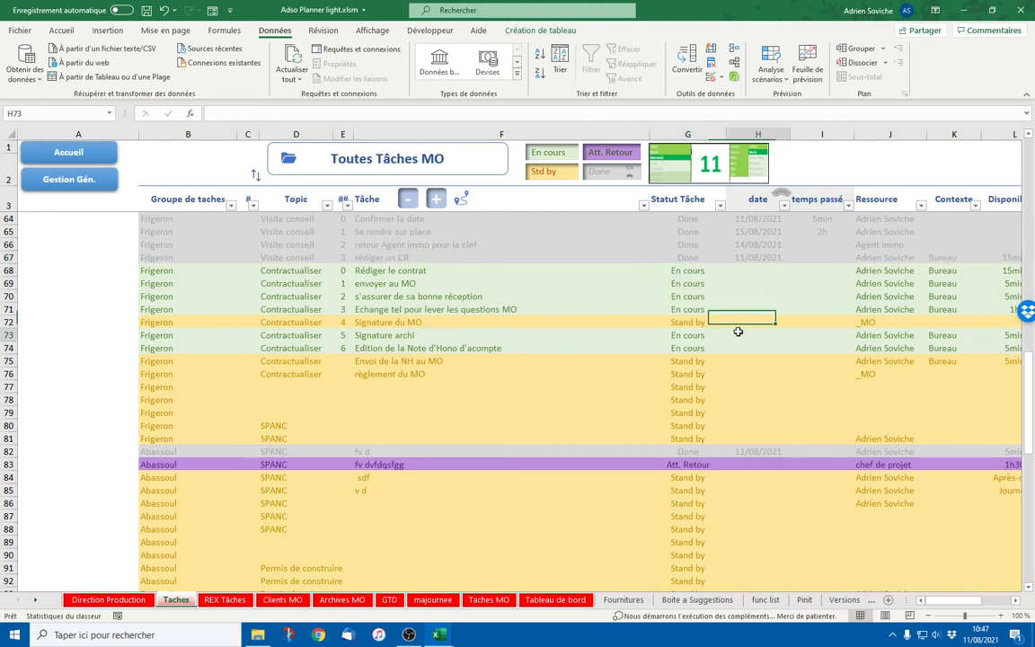
# Set the Contractualiser task "Signature archi" to Done and enter its date as 11/08/2021.
pyautogui.click(692, 333)
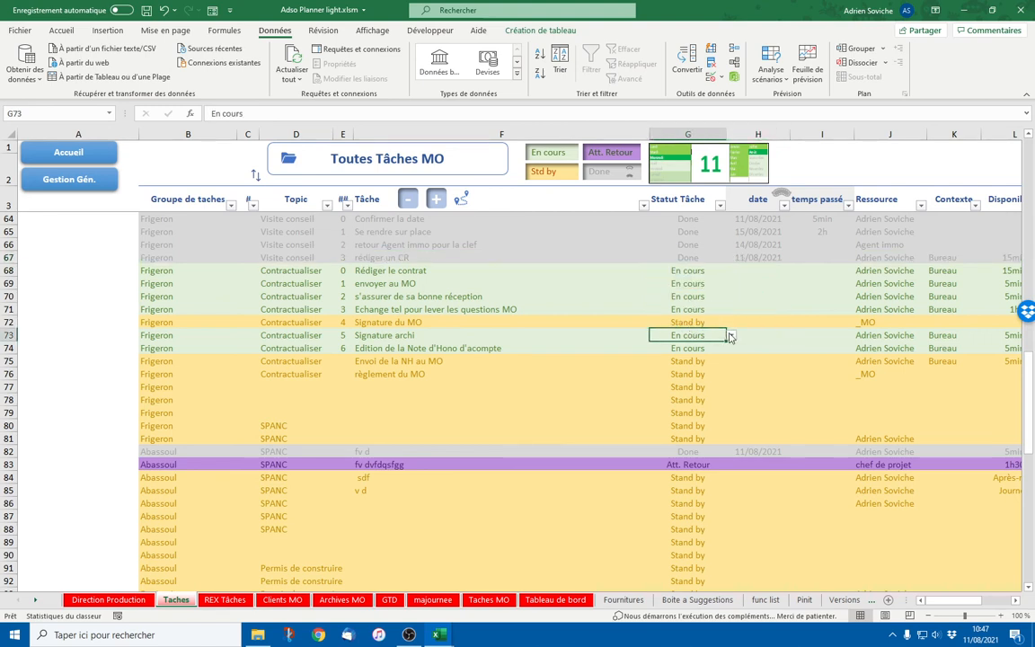
pyautogui.click(731, 335)
pyautogui.click(692, 377)
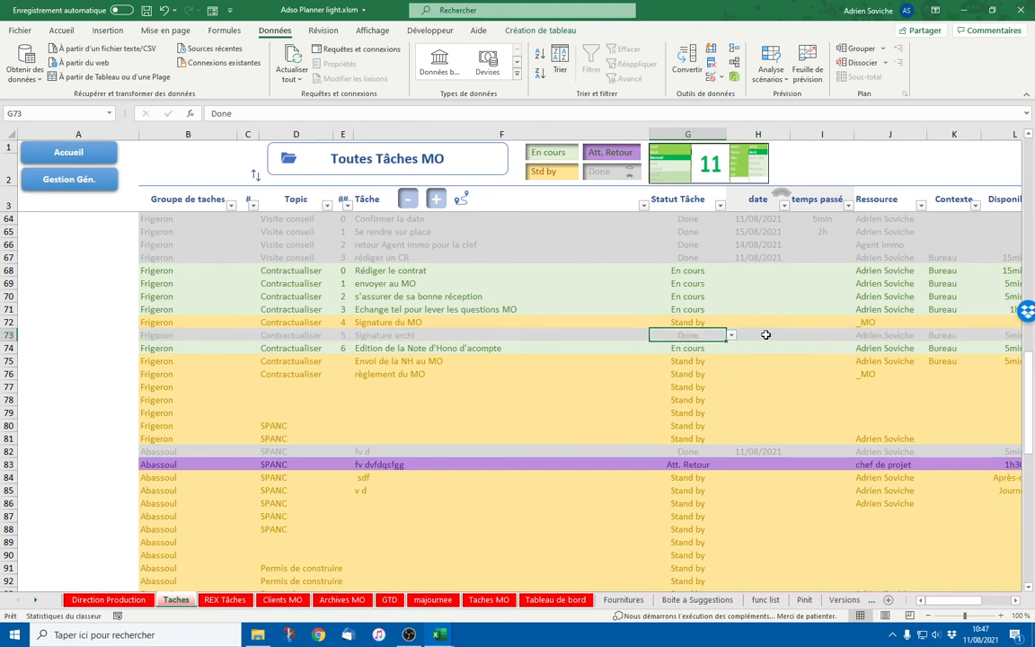
pyautogui.click(766, 334)
pyautogui.hotkey('ctrl', ';')
pyautogui.press('Return')
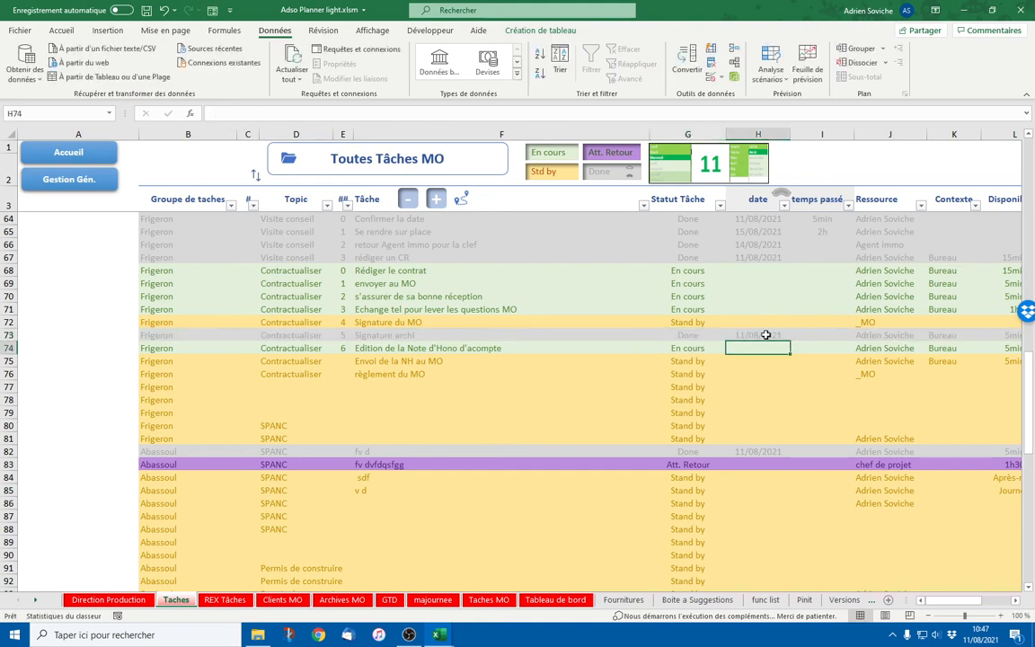
# Go through the home page to the Tâches Gestionnaire view and review the manager's remaining En cours tasks.
pyautogui.click(66, 151)
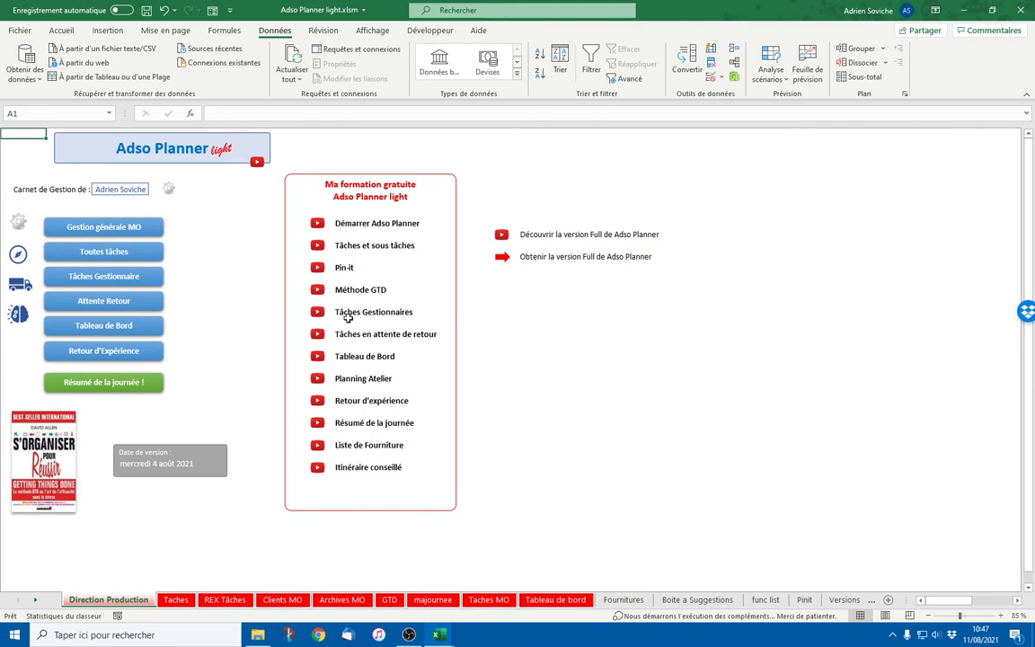
pyautogui.click(117, 282)
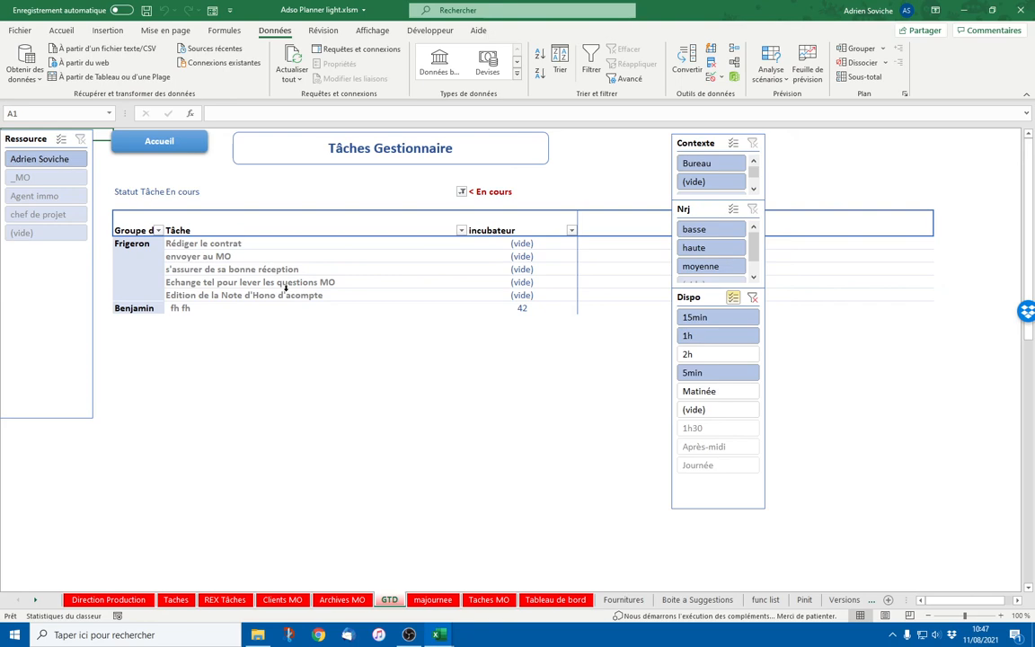
pyautogui.click(155, 139)
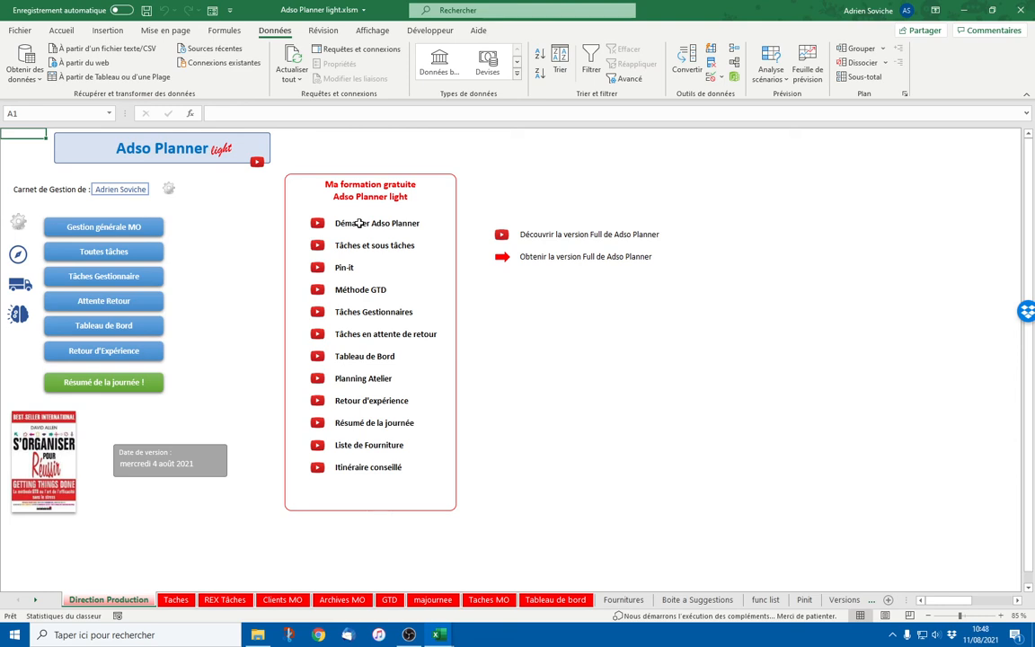
pyautogui.click(102, 279)
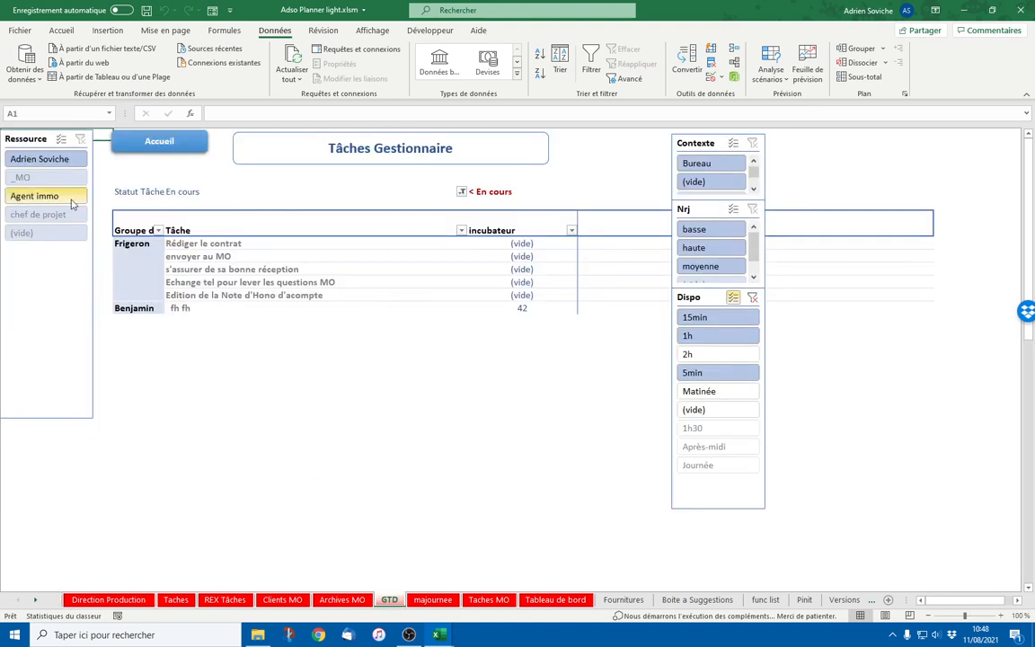
# Clear the Dispo filter and set the Statut Tâche filter to (Tous) in the Tâches Gestionnaire view.
pyautogui.click(752, 297)
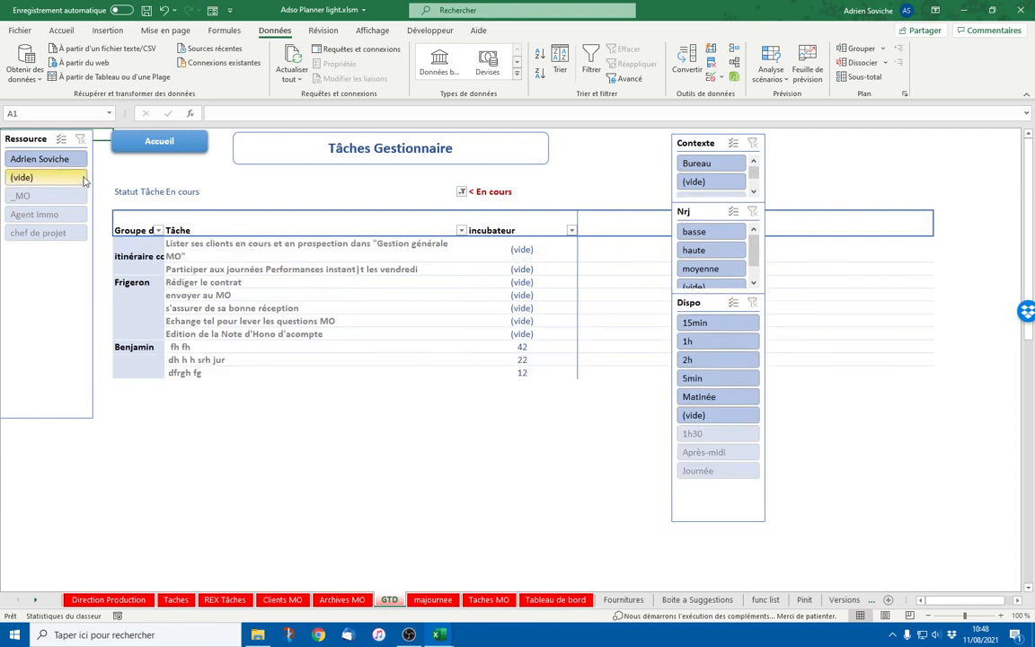
pyautogui.click(461, 192)
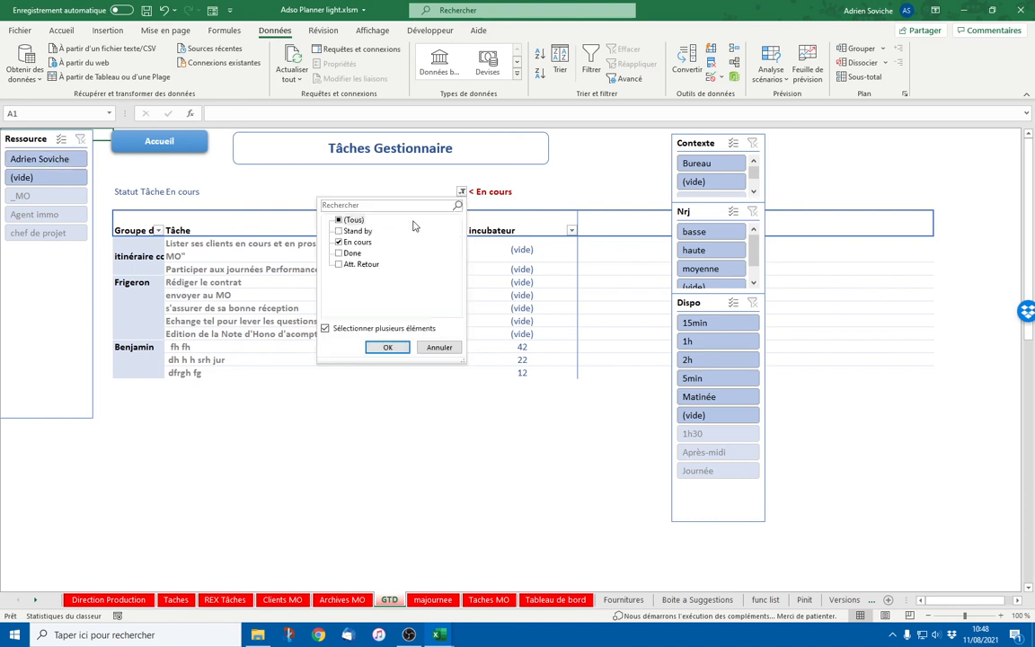
pyautogui.click(353, 221)
pyautogui.click(388, 347)
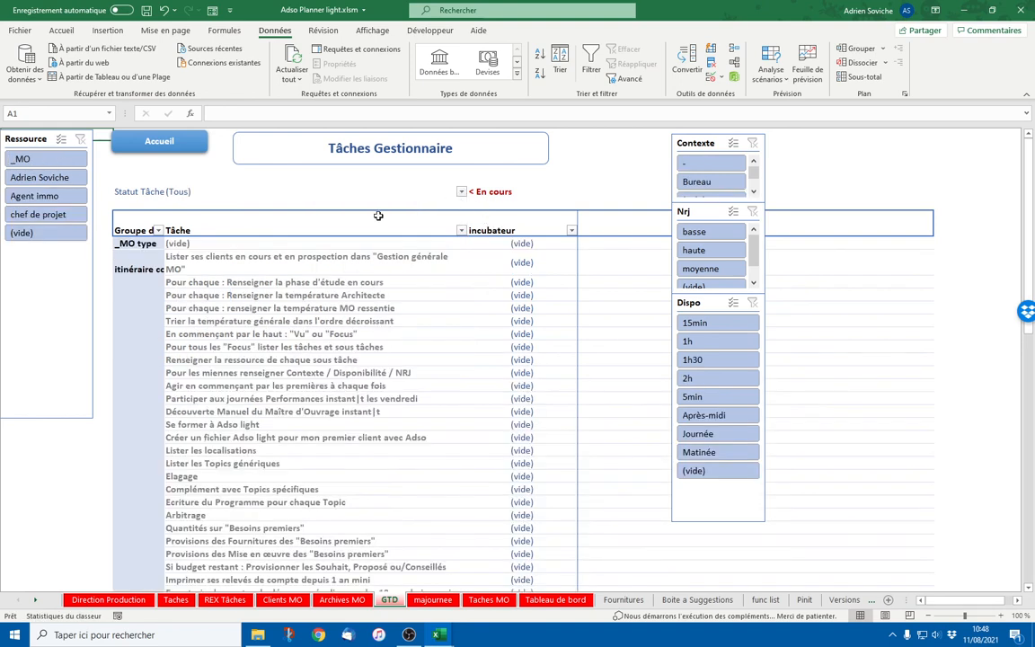
# View the tasks of the resources Agent immo, chef de projet and _MO one after the other.
pyautogui.click(41, 196)
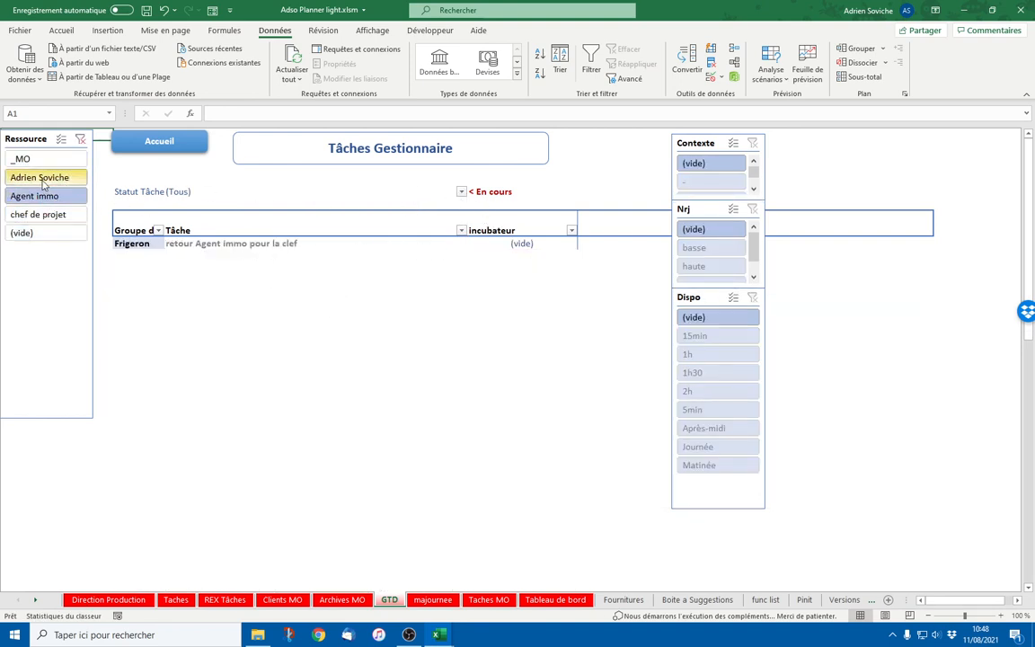
pyautogui.click(49, 218)
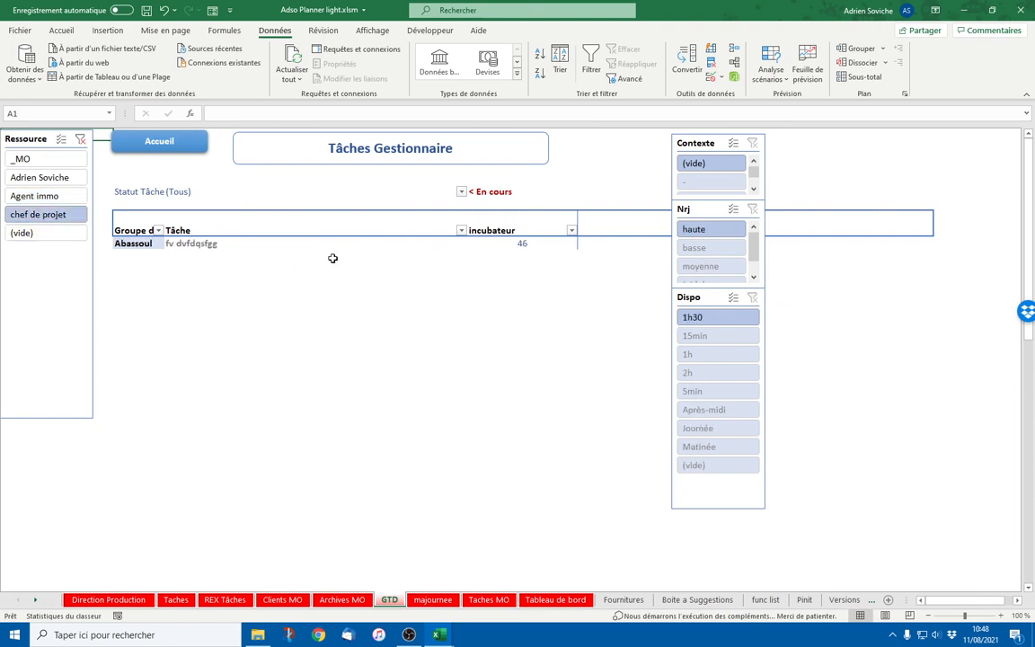
pyautogui.click(48, 160)
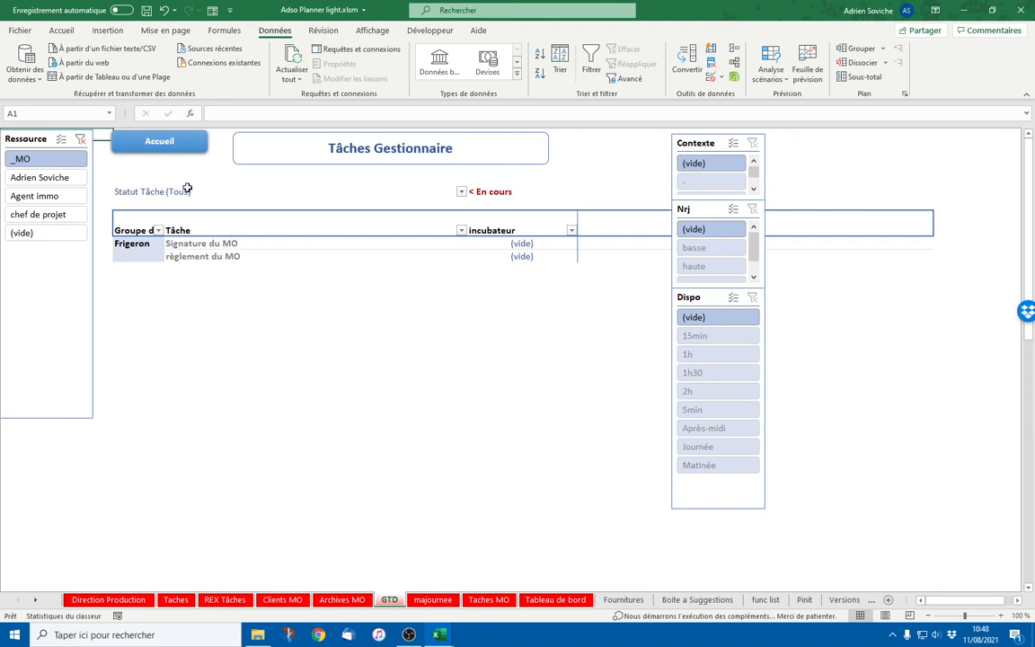
# Reset the Ressource filter, limit the list to the manager's own name, and keep only the En cours task status.
pyautogui.click(80, 139)
pyautogui.click(54, 176)
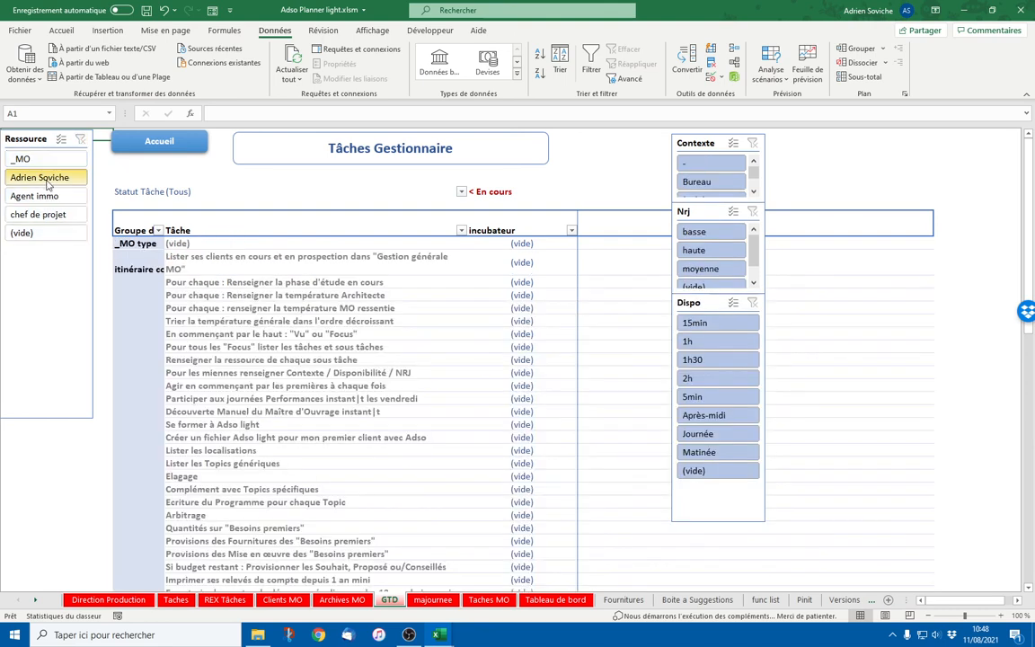
pyautogui.click(462, 192)
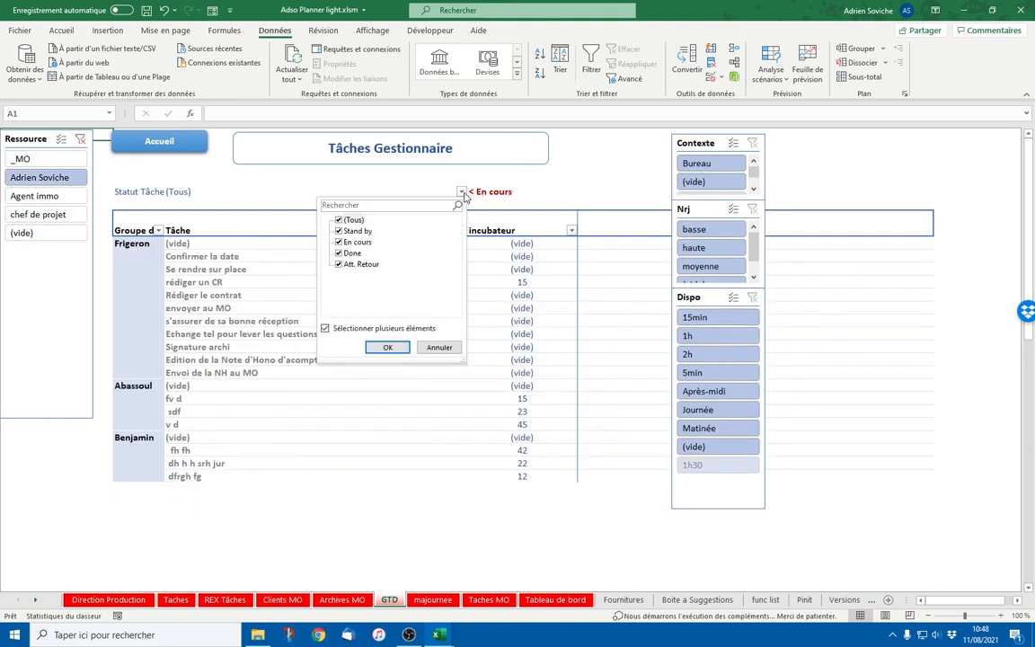
pyautogui.click(338, 220)
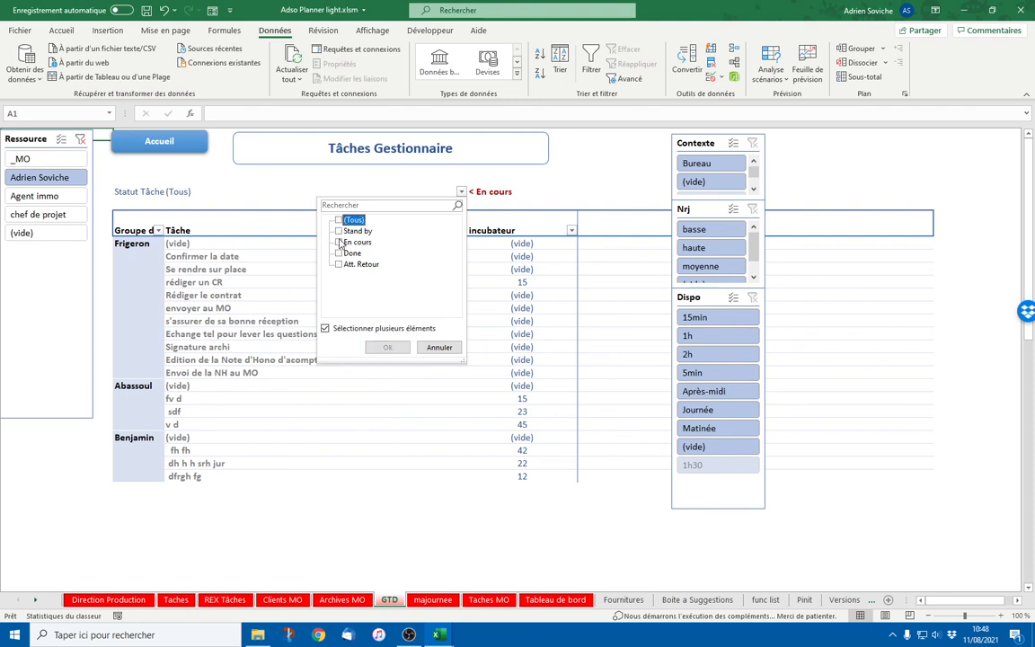
pyautogui.click(339, 242)
pyautogui.click(386, 347)
pyautogui.click(433, 421)
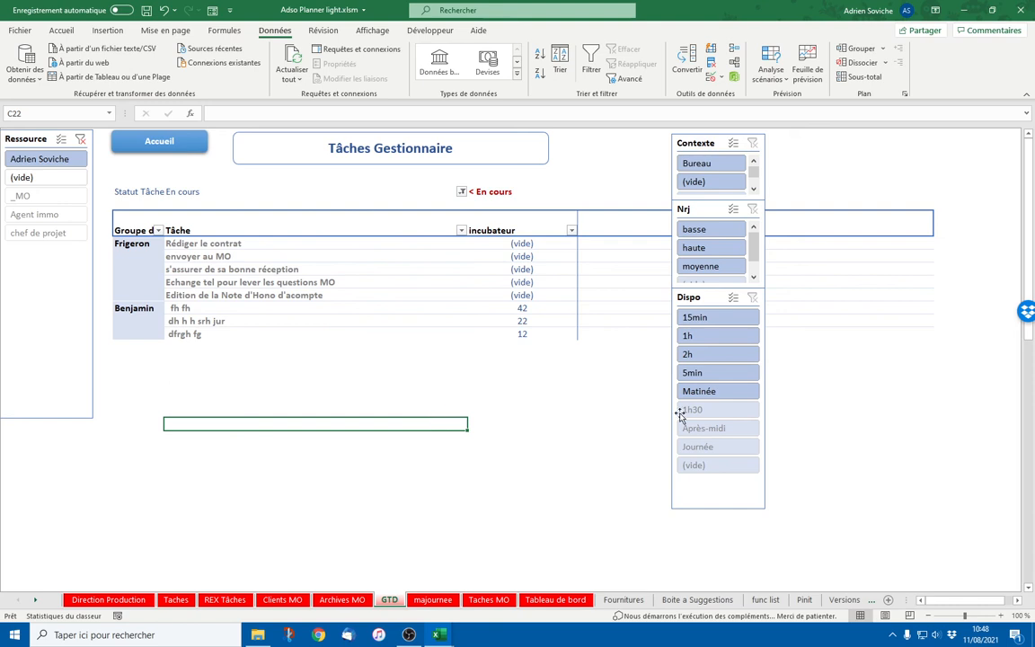
# Filter the manager's tasks to a Dispo of 1h and return to the home page.
pyautogui.click(710, 336)
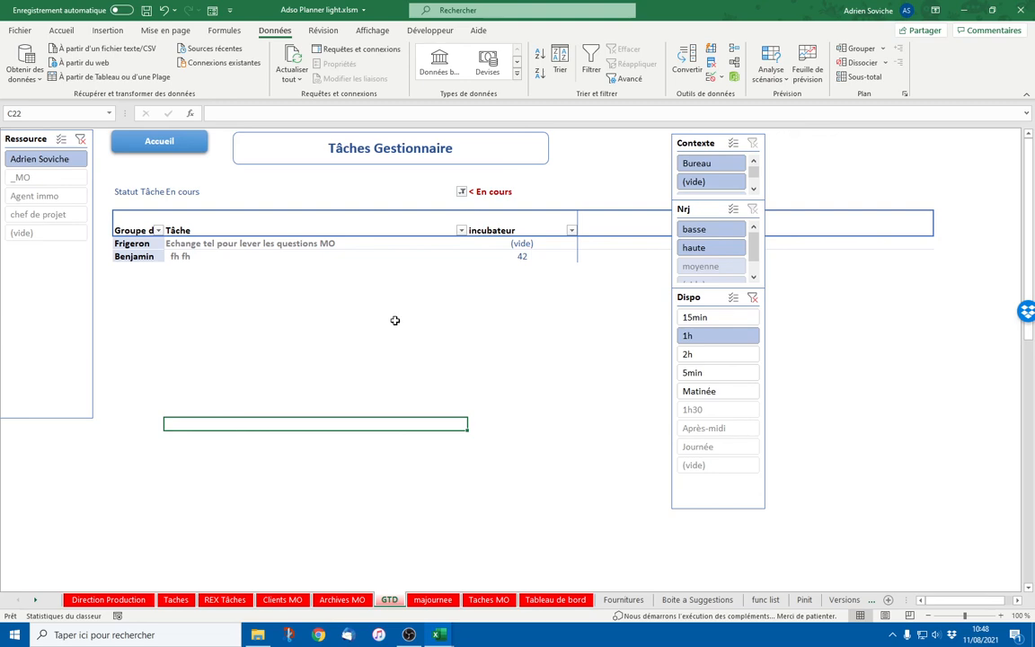
pyautogui.click(150, 141)
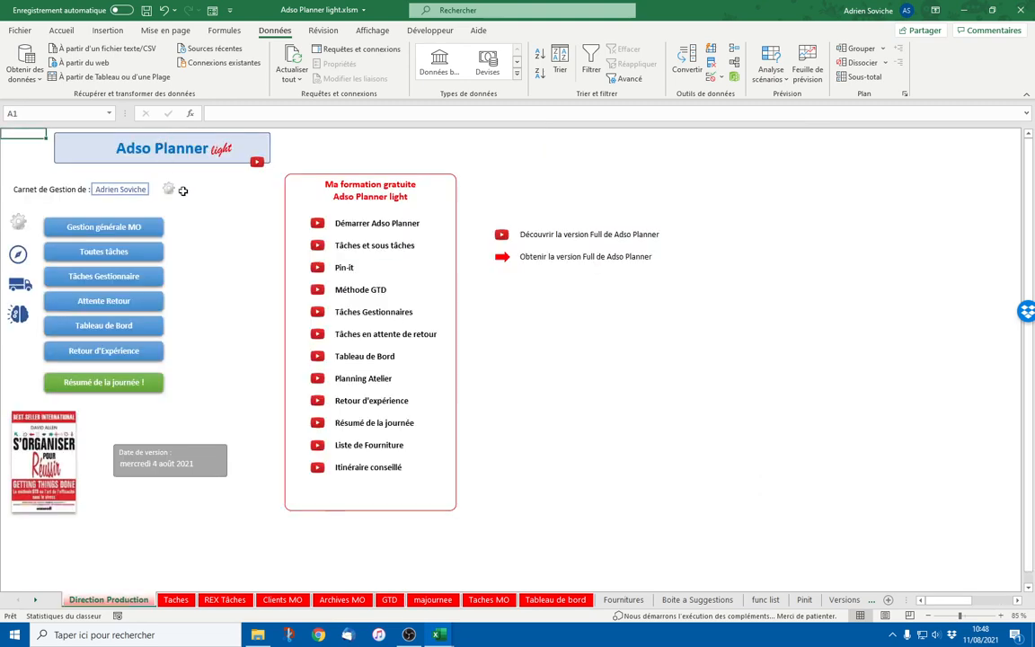